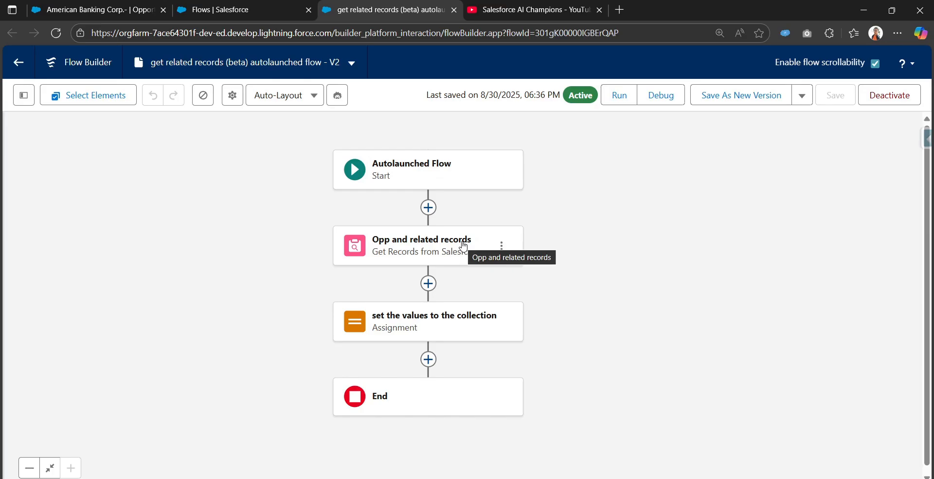
Review the Opportunity filter and related-object settings of the Opp and related records Get Records element, without changing them.
left_click(463, 246)
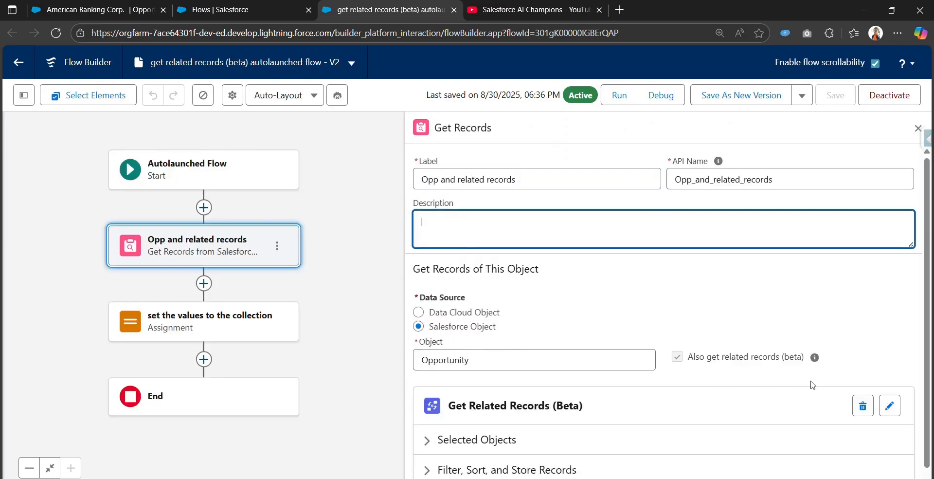
left_click(889, 411)
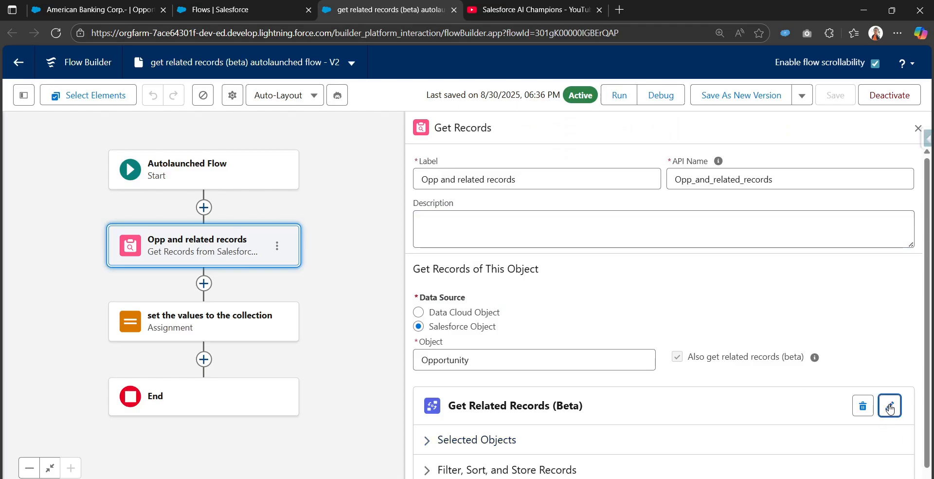
left_click(637, 142)
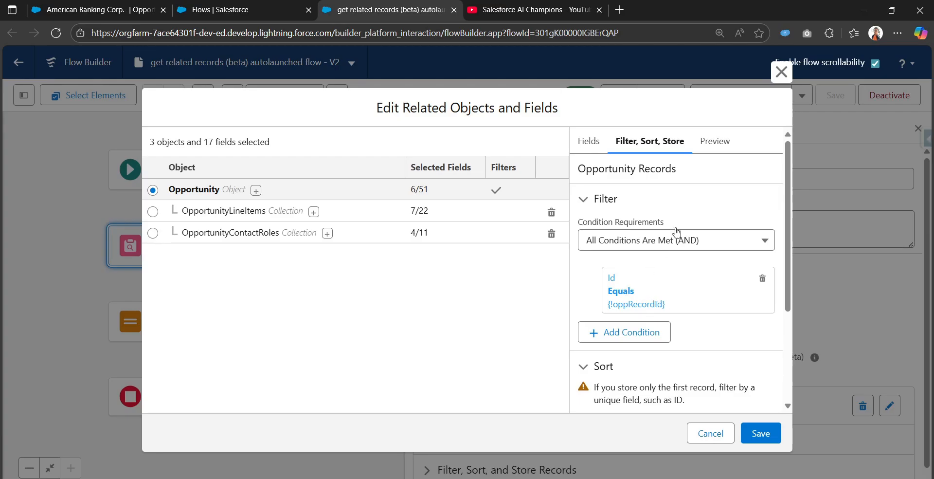
left_click(782, 72)
Inspect the data type and outside availability of the oppRecordId variable, leaving its settings as they are.
left_click(15, 99)
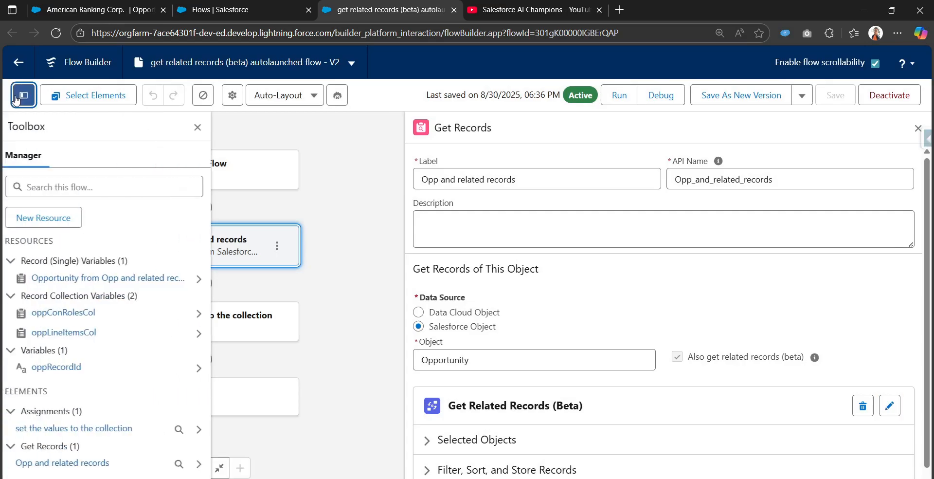
left_click(78, 368)
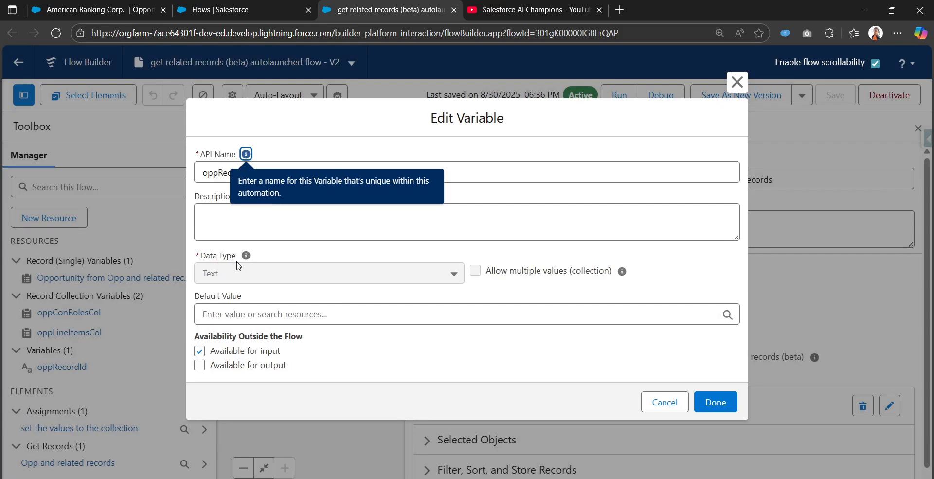
left_click(675, 404)
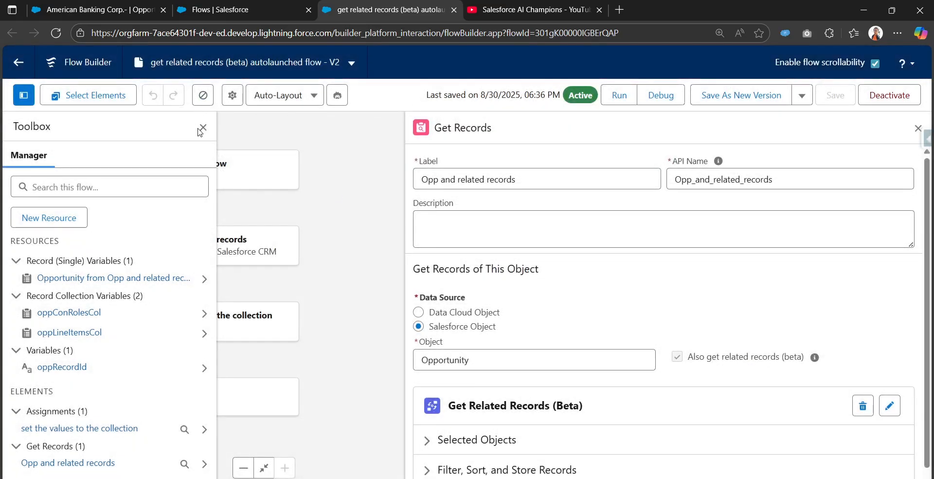
left_click(202, 128)
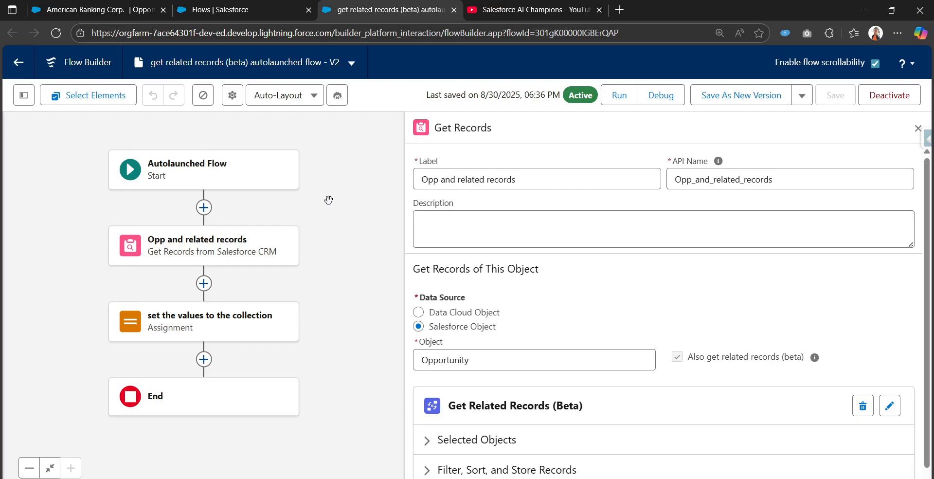
Create a new flow of type Screen Flow from the Flows setup page.
left_click(239, 7)
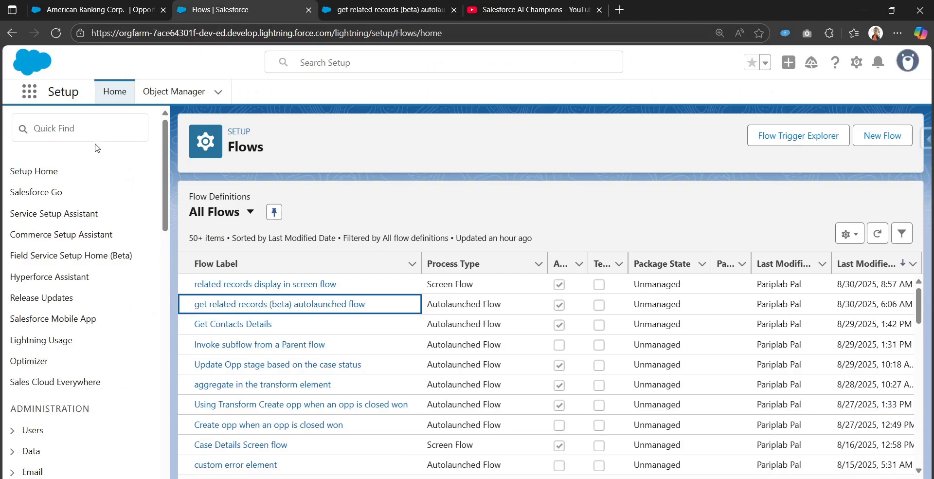
left_click(883, 141)
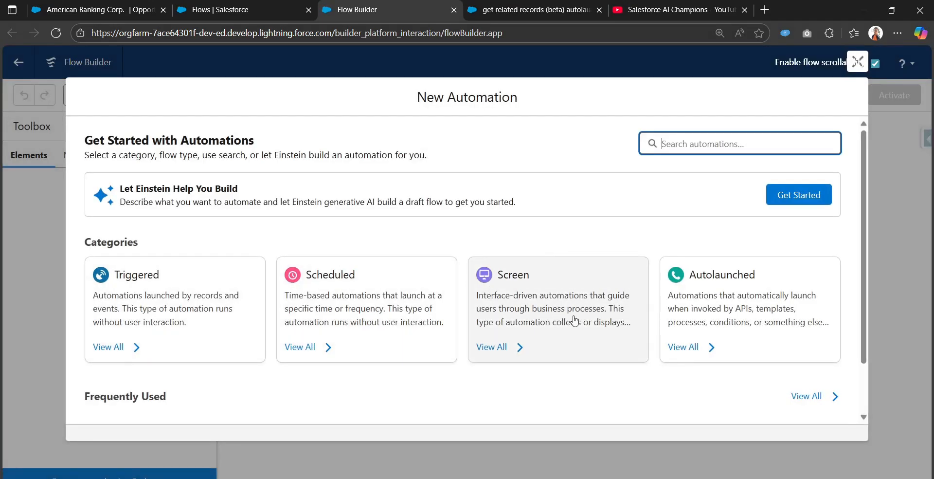
left_click(539, 288)
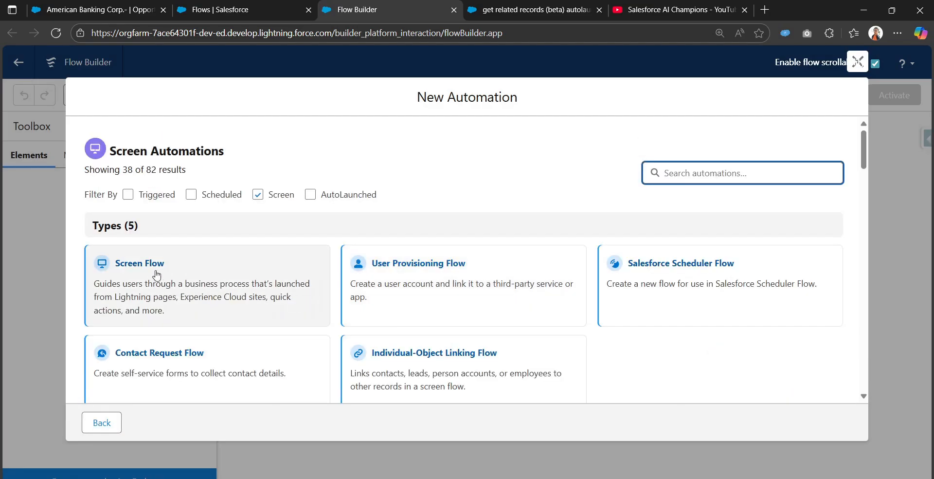
scroll(135, 266, "down", 1)
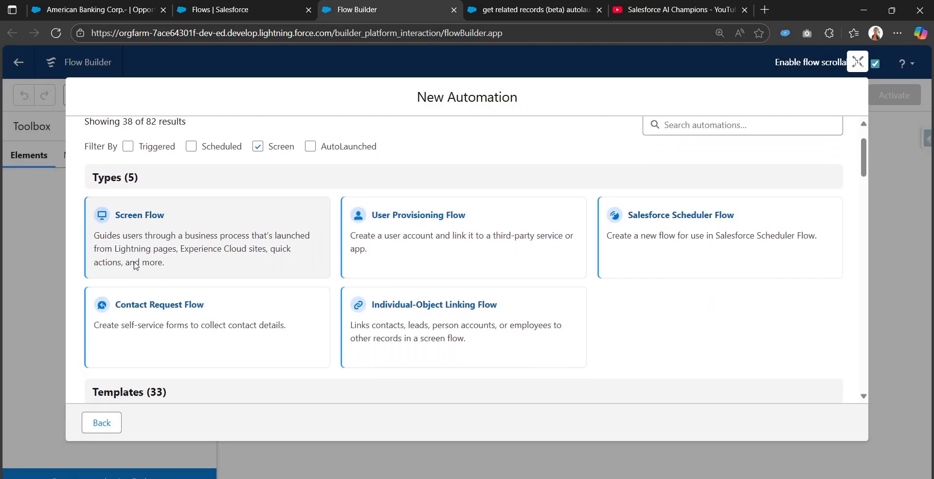
left_click(136, 266)
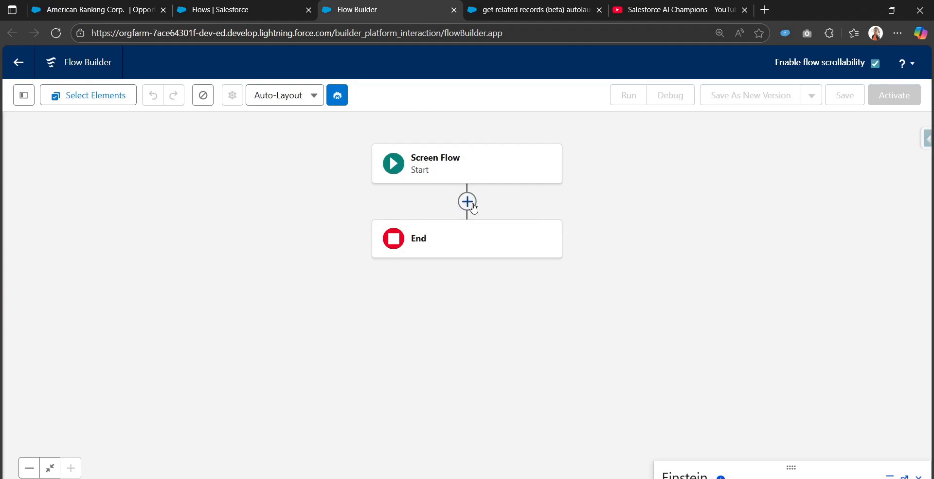
Add a Screen element after the flow start and label it "Screen actions dempo", with the API name derived from the label.
left_click(466, 201)
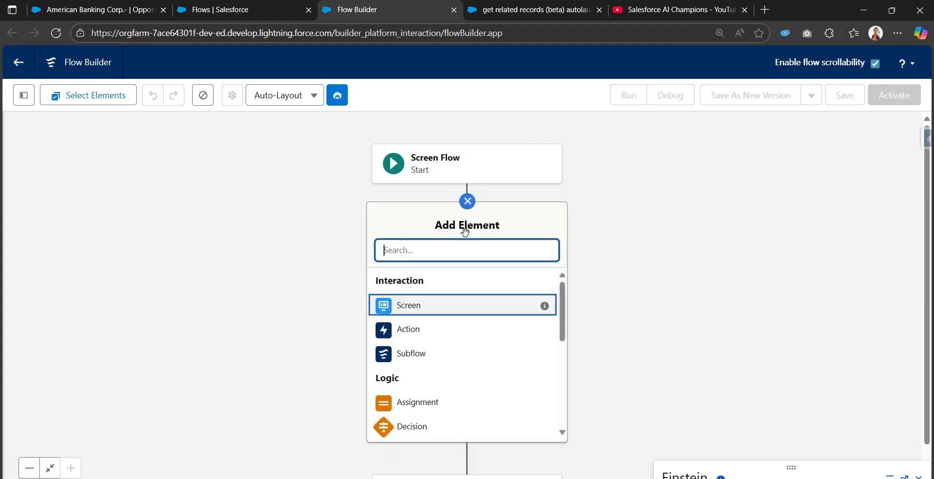
left_click(439, 310)
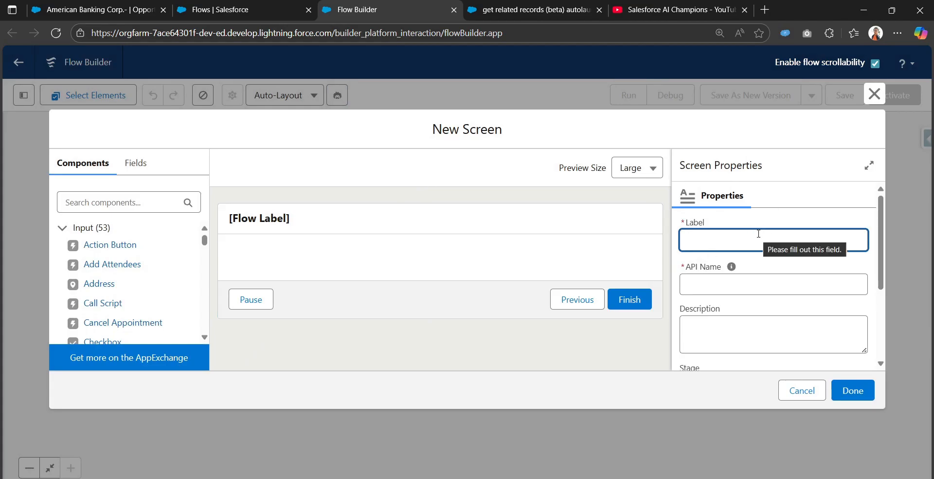
type("S")
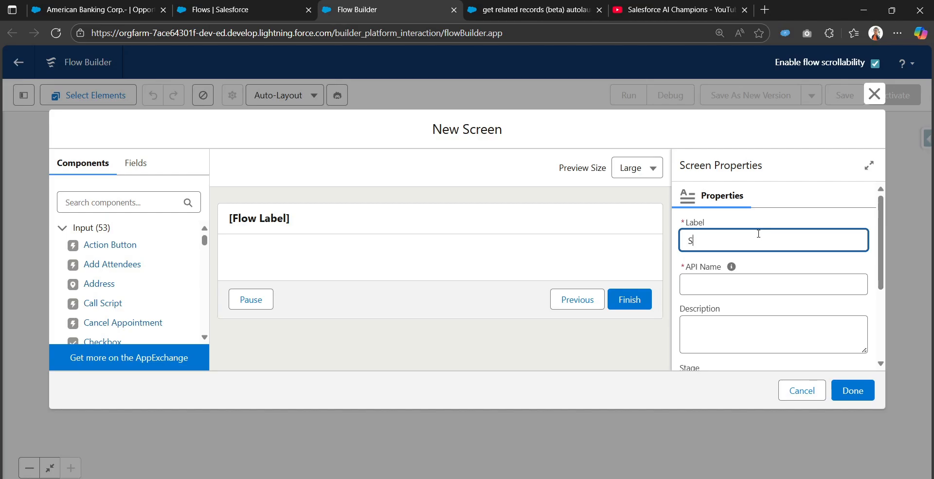
type("creen actions dempo")
key("Tab")
right_click(757, 234)
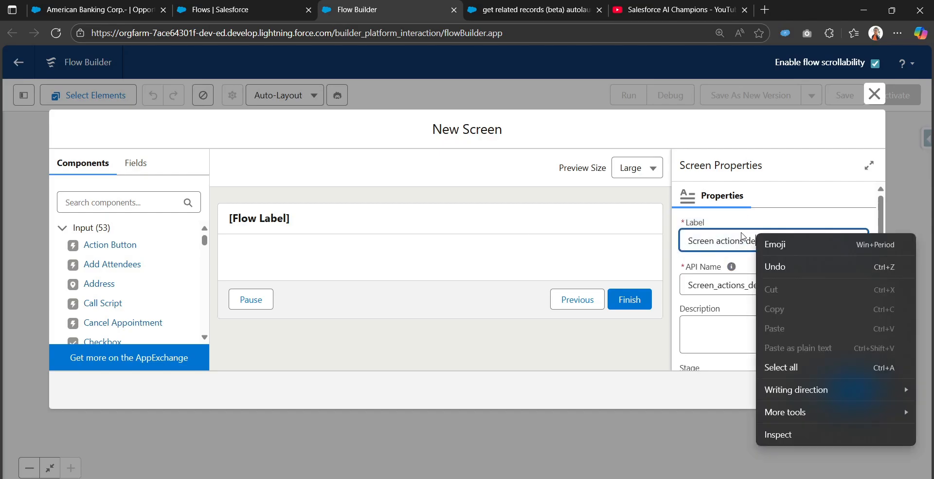
left_click(754, 139)
Expand the Configure Screen Actions section in the new screen's properties.
scroll(743, 254, "down", 5)
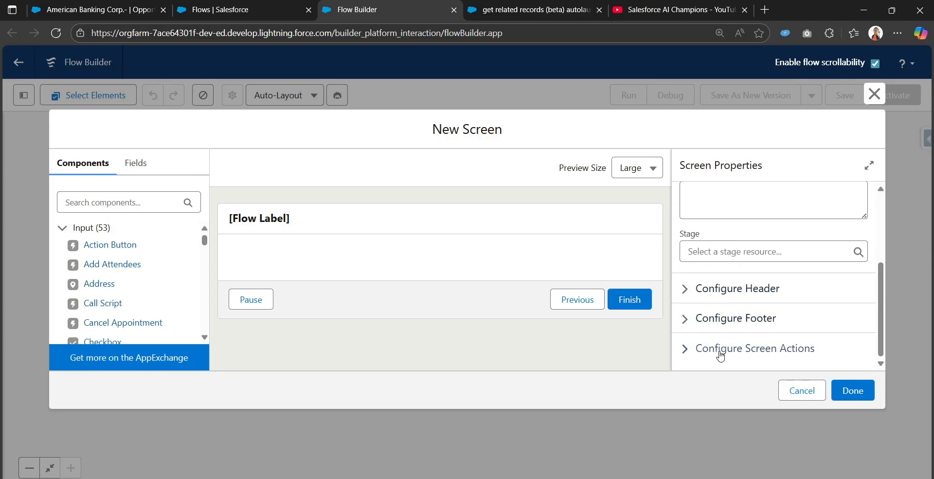
left_click(729, 350)
scroll(729, 341, "down", 3)
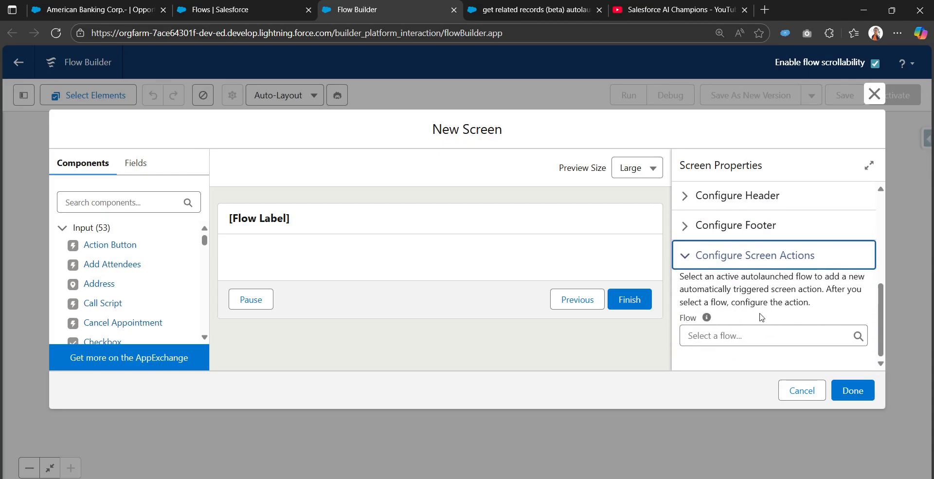
Check the activation status of the get related records autolaunched flow and browse the flows available for the screen action.
left_click(535, 9)
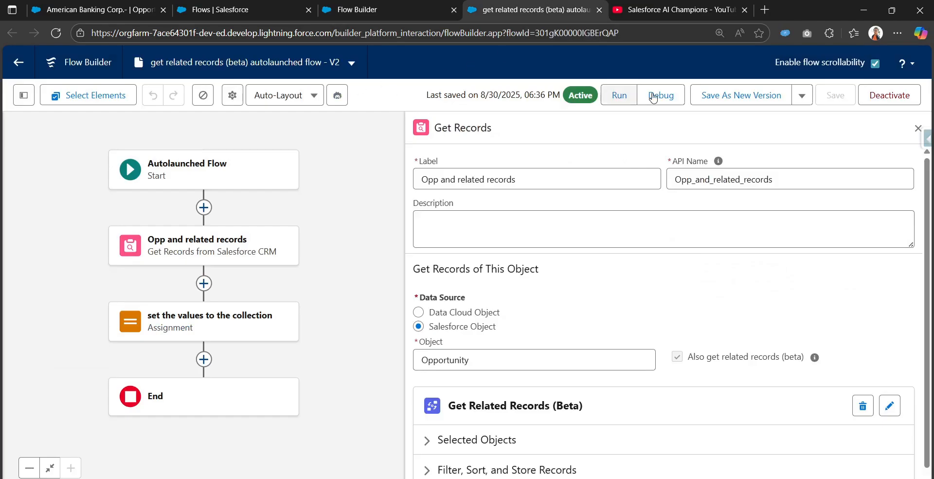
left_click(360, 9)
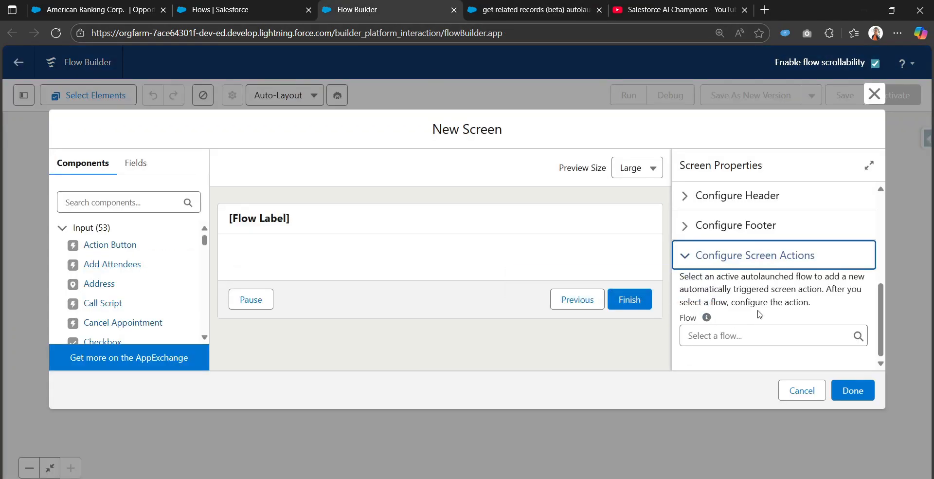
left_click(709, 335)
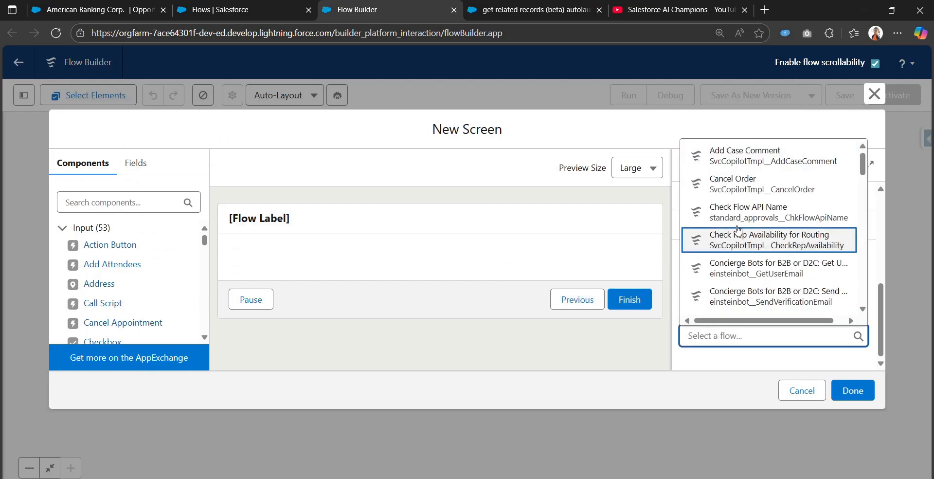
scroll(729, 243, "down", 3)
left_click(730, 355)
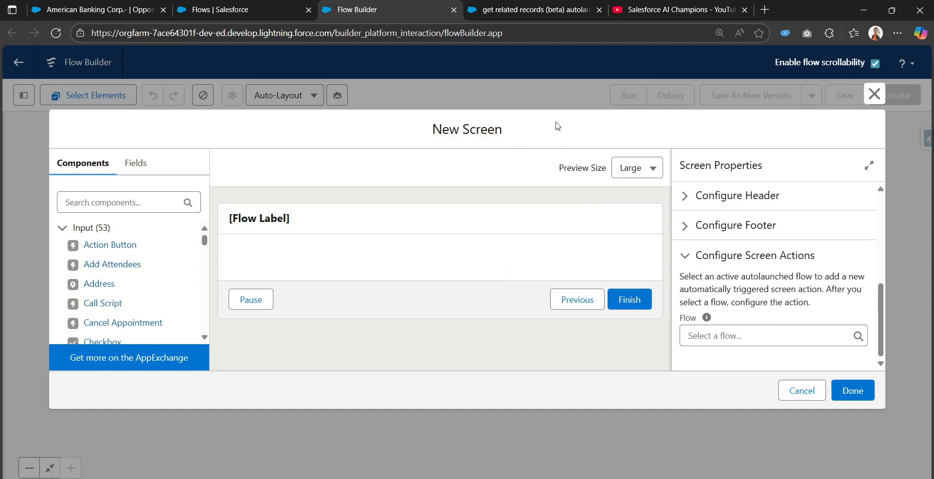
Select get related records (beta) autolaunched flow as the screen action, with API name get_related_records_beta_autolaunched_flow.
left_click(723, 339)
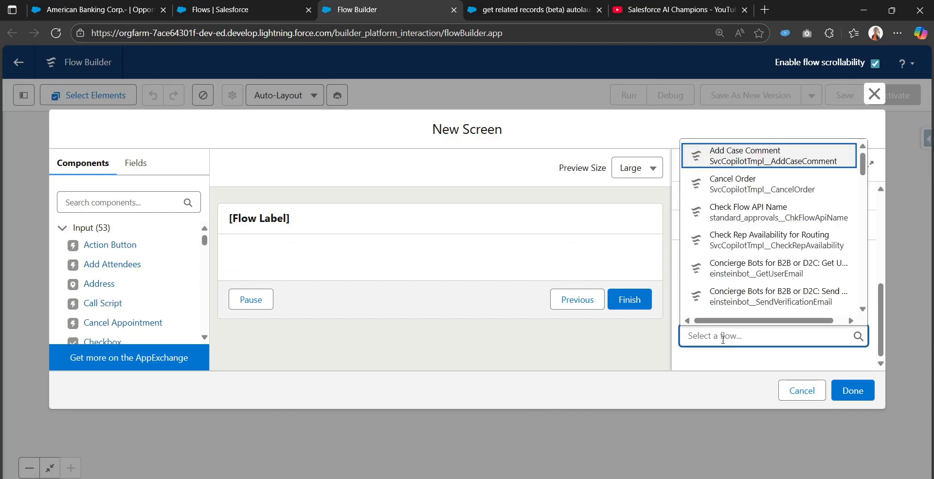
type("get r")
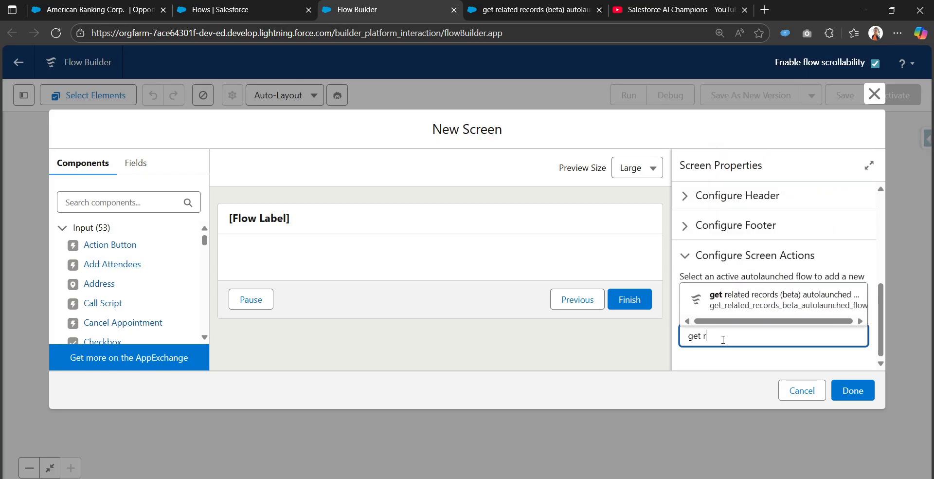
type("e")
left_click(732, 294)
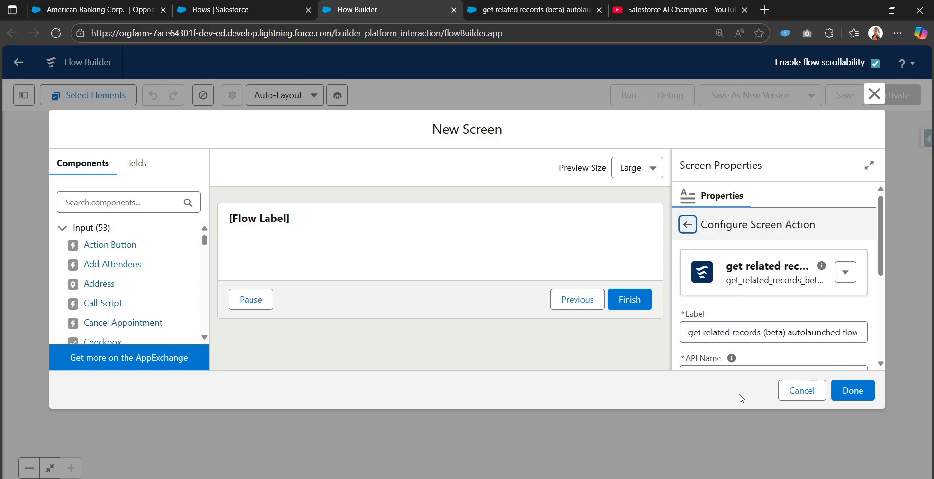
scroll(741, 276, "down", 3)
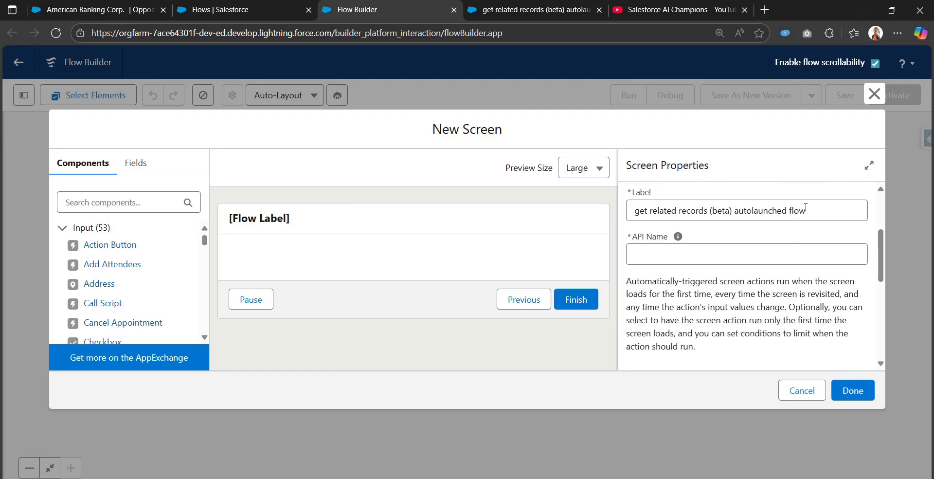
key("Tab")
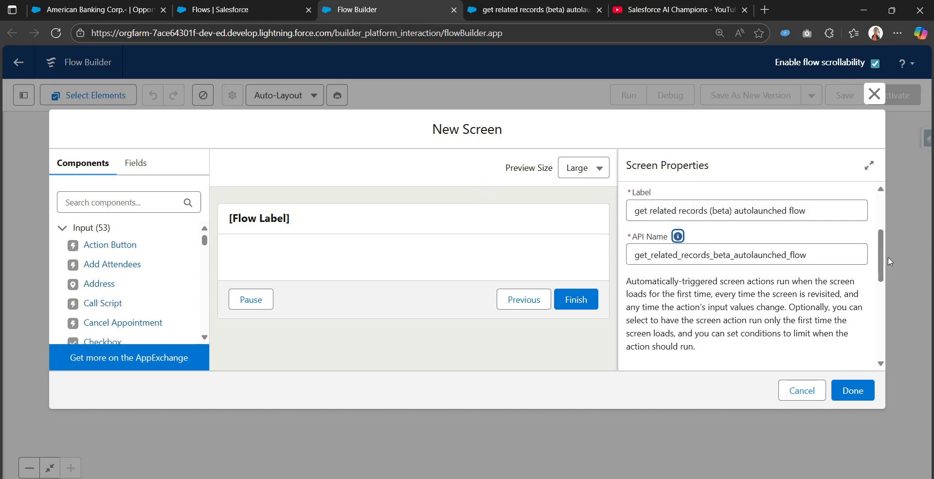
Include the oppRecordId input in the screen action's run settings and look through the resources available for its value.
left_click_drag(880, 262, 883, 311)
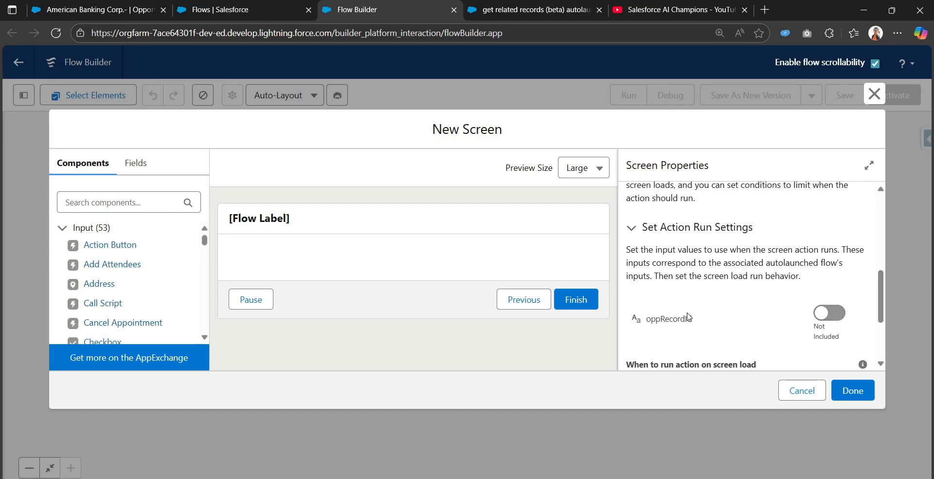
left_click(828, 316)
left_click(747, 320)
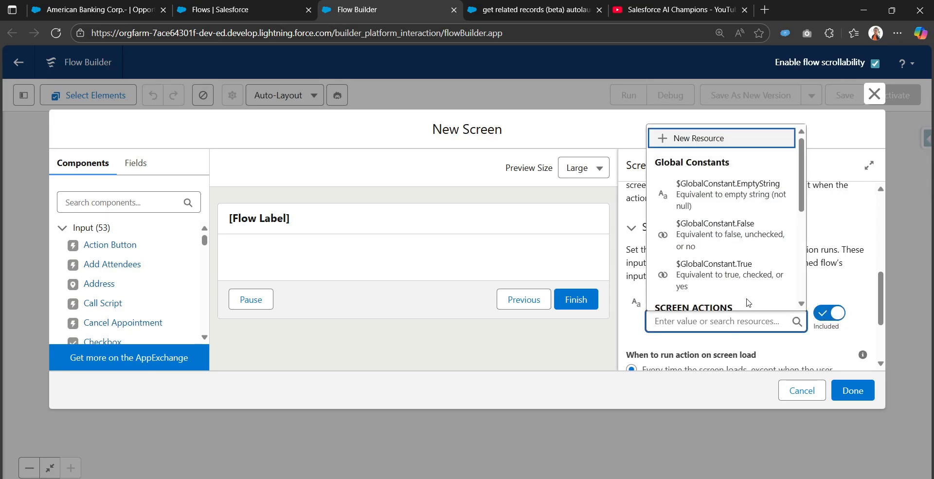
scroll(705, 253, "down", 2)
scroll(690, 282, "up", 2)
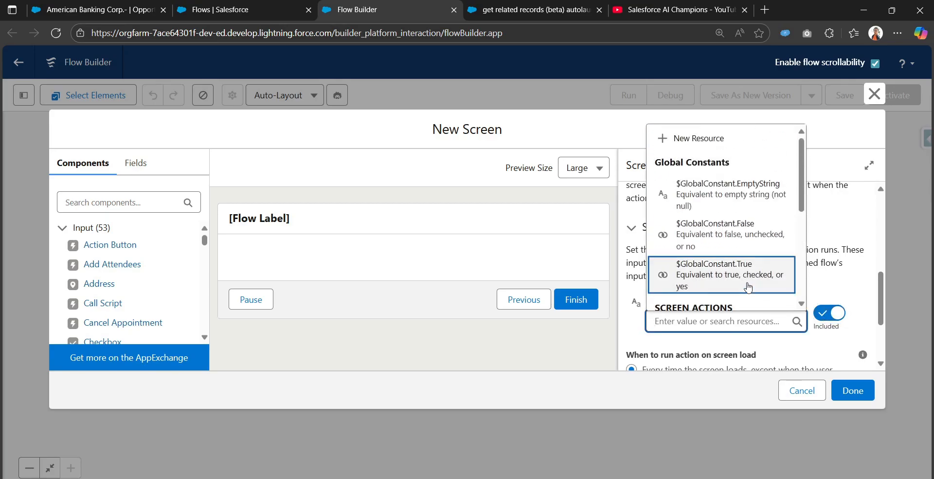
Create a new variable resource for the oppRecordId input with API name recordId.
left_click(716, 141)
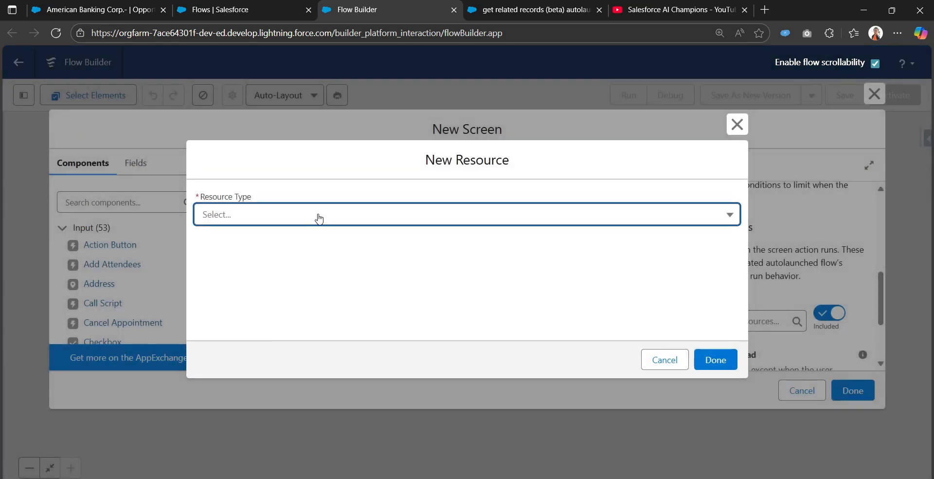
left_click(317, 215)
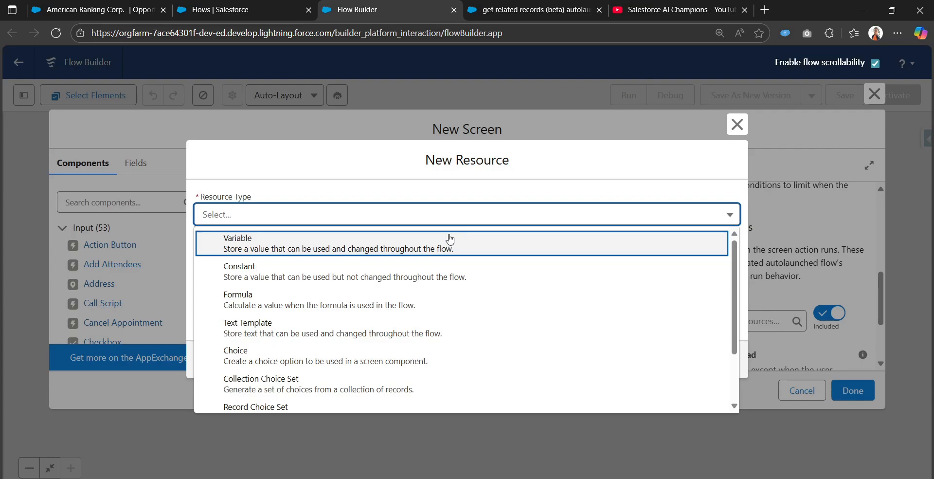
left_click(450, 240)
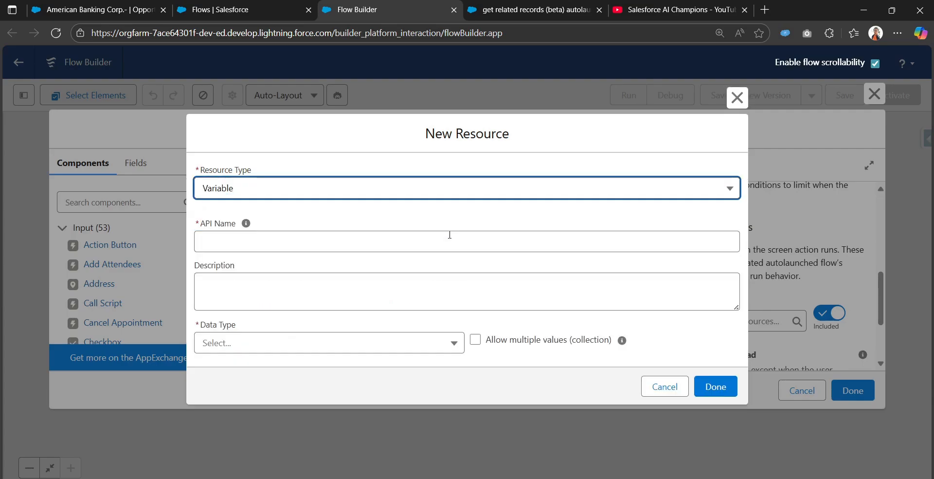
left_click(426, 243)
type("record")
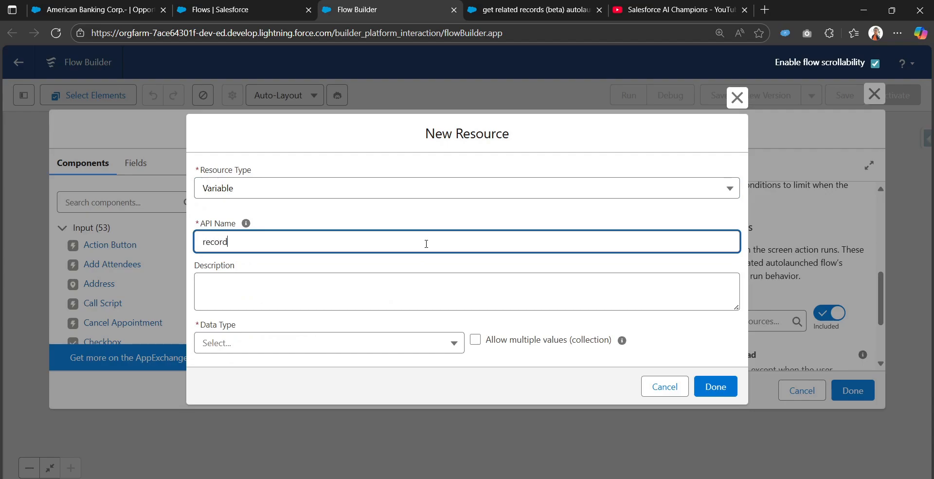
type("Id")
key("Tab")
key("Tab")
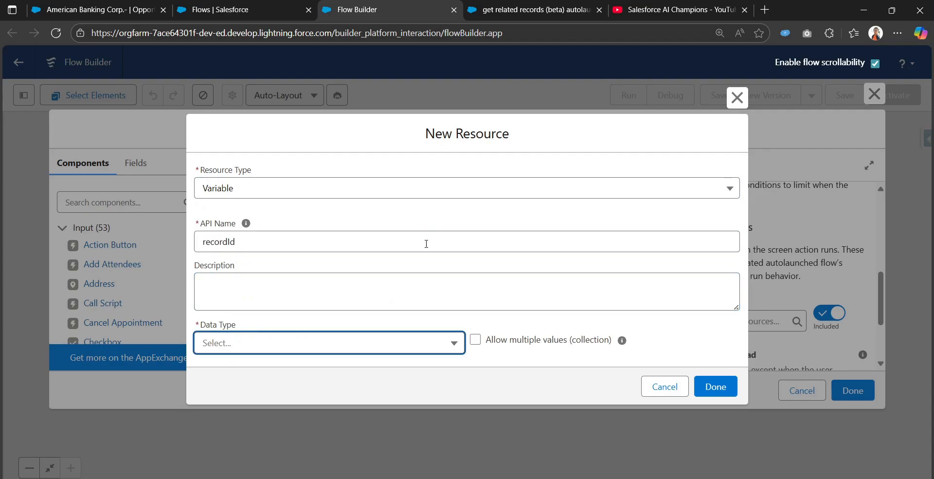
Give the recordId variable the Text data type, make it available for input, and use it as the oppRecordId value.
left_click(302, 351)
left_click(278, 168)
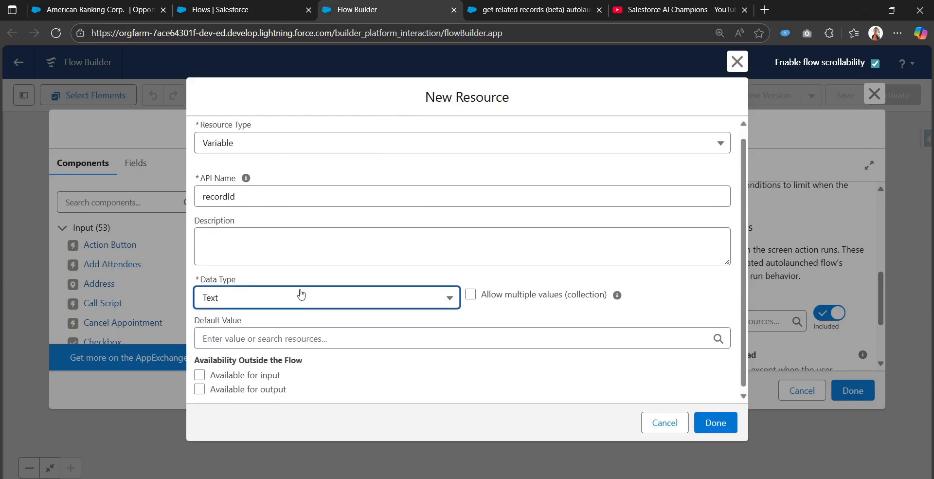
left_click(200, 372)
left_click(710, 423)
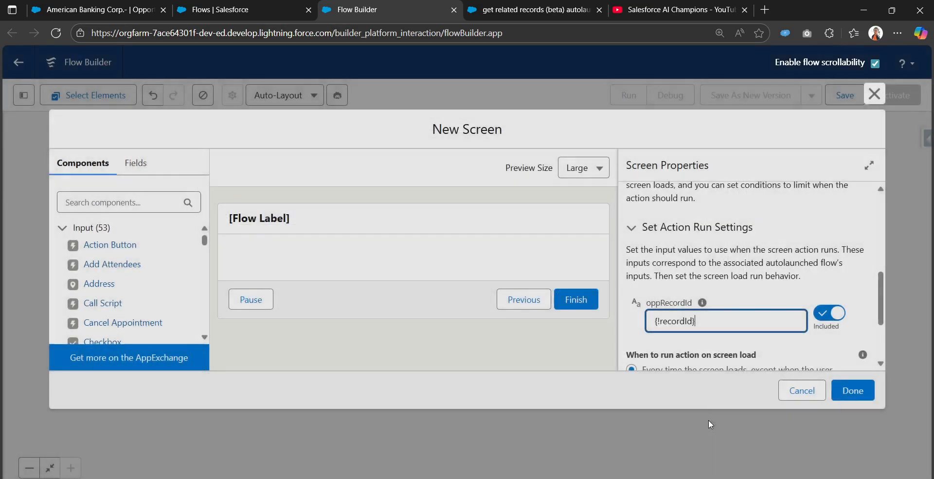
left_click(706, 327)
double_click(696, 325)
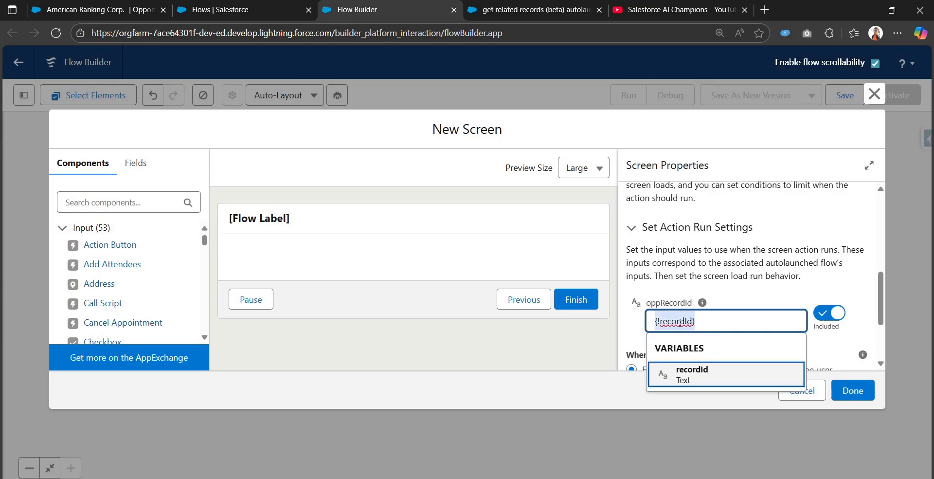
left_click(706, 289)
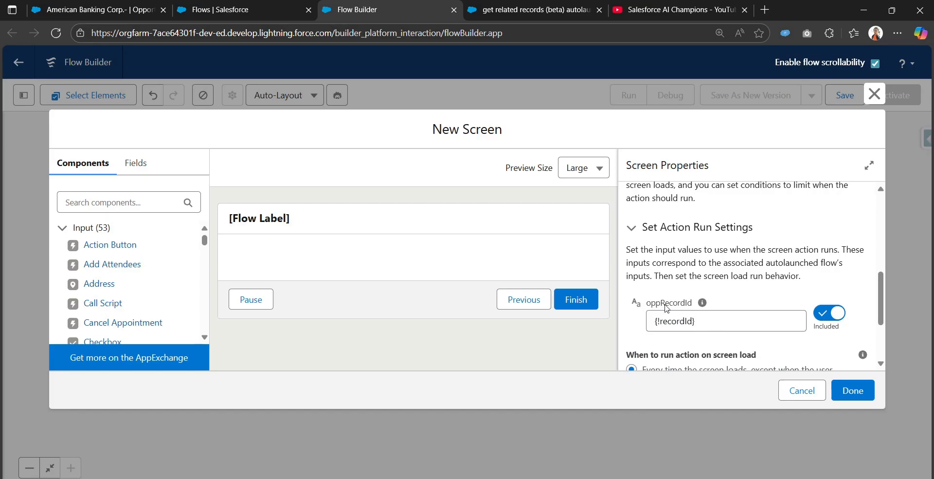
Try running the action only the first time the screen loads, and restore the recommended every-time option.
scroll(666, 308, "down", 3)
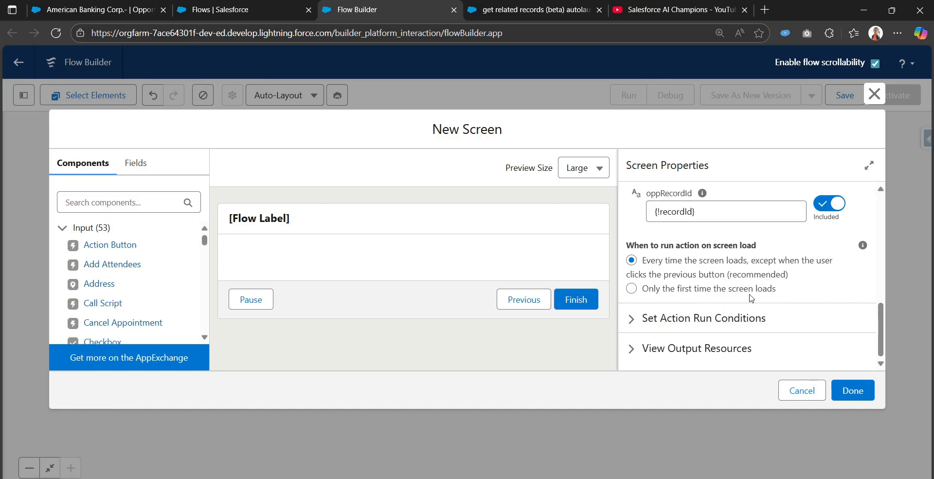
left_click(632, 289)
left_click(631, 261)
left_click_drag(789, 274, 728, 280)
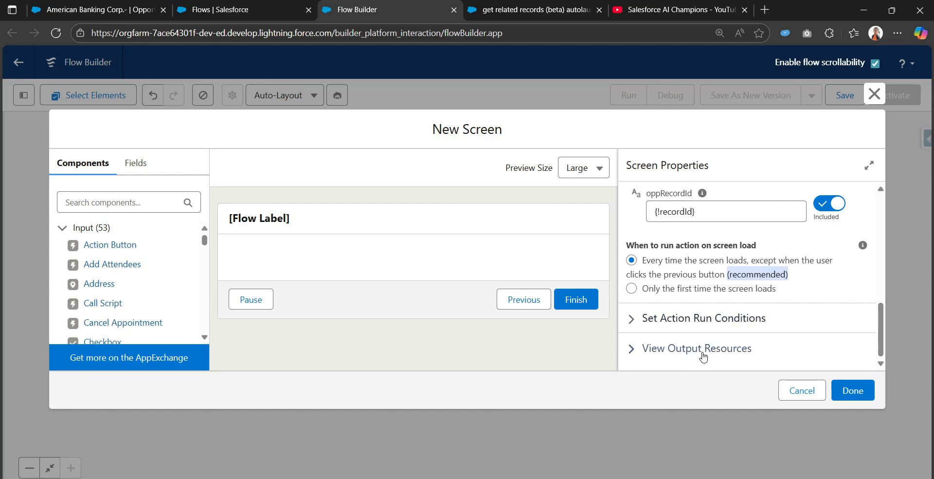
Try All Conditions Are Met (AND) as the action's run requirement, and restore None - Always Run Action.
left_click(646, 322)
scroll(657, 327, "down", 3)
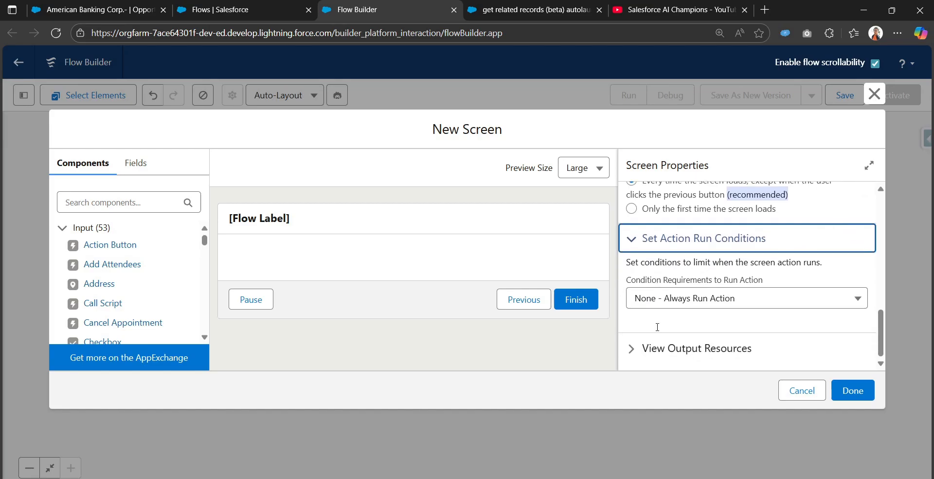
left_click(674, 309)
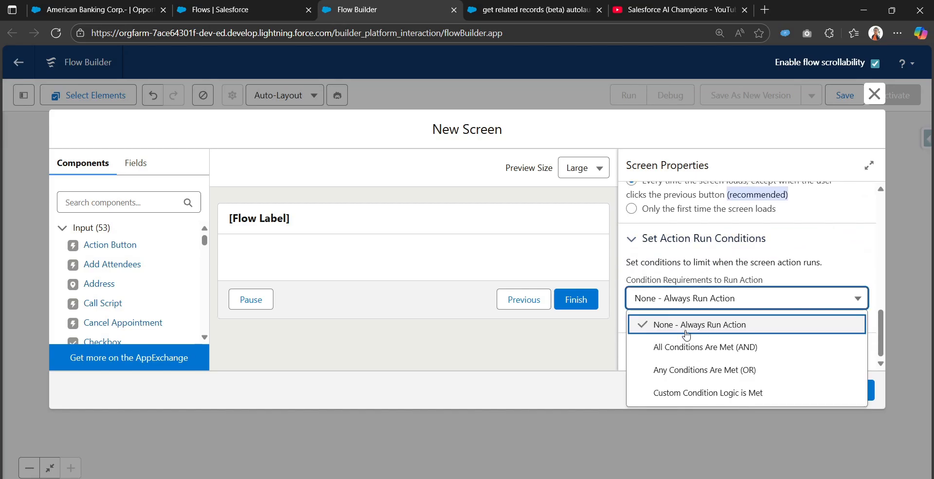
left_click(711, 347)
scroll(705, 328, "down", 1)
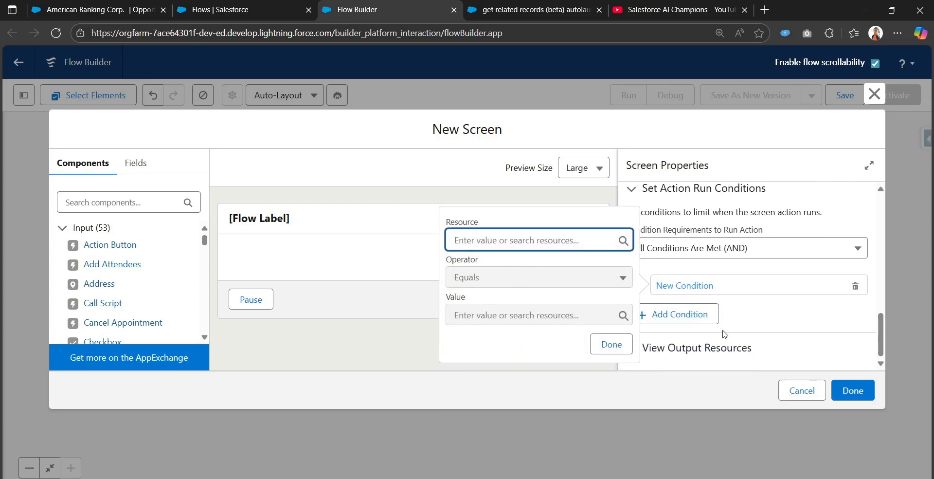
scroll(725, 277, "up", 1)
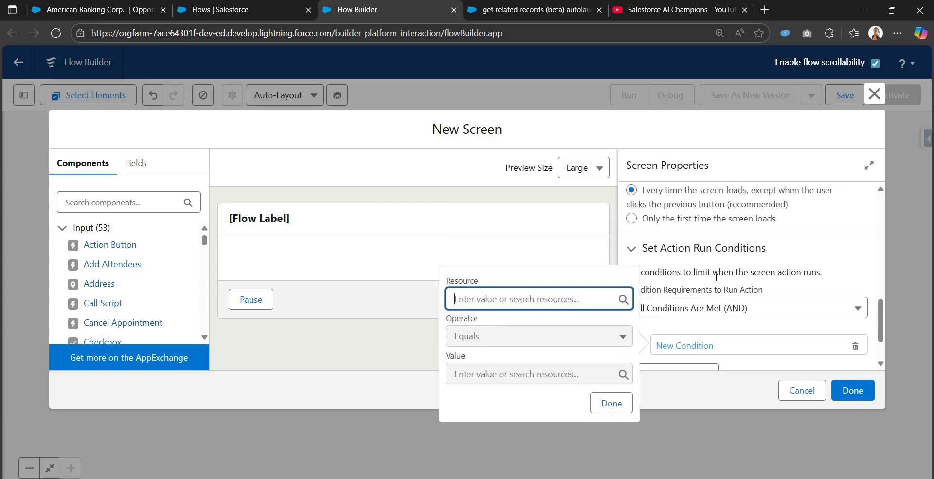
left_click(703, 308)
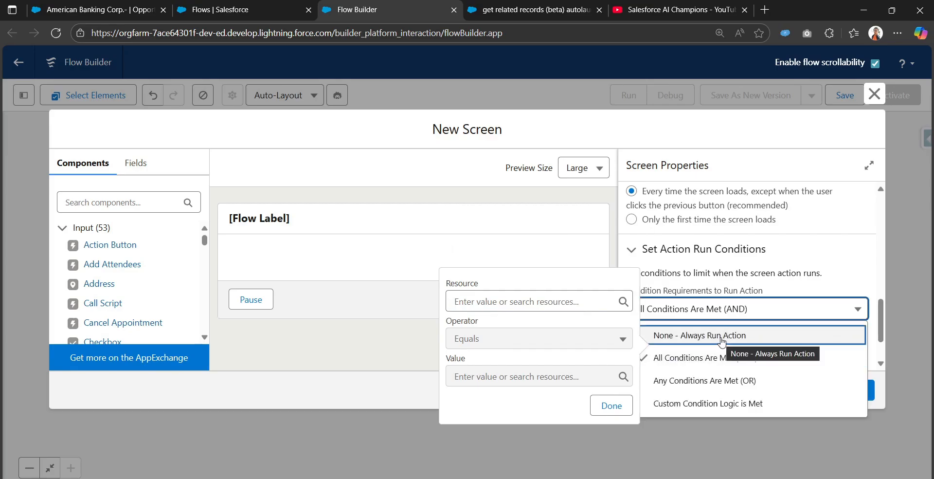
left_click(722, 341)
scroll(715, 348, "down", 1)
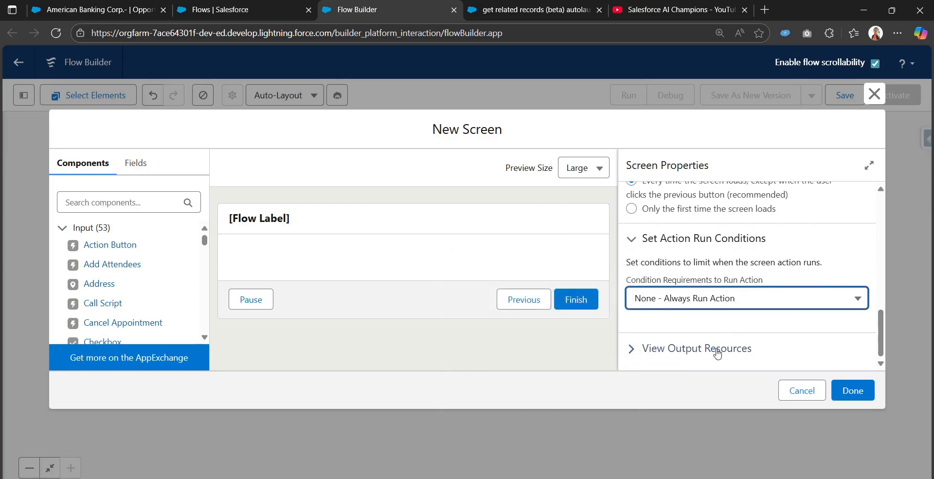
Expand the screen action's output resources and examine the oppConRolesCol and oppLineItemsCol record collections.
left_click(684, 353)
scroll(697, 349, "down", 1)
scroll(743, 301, "down", 3)
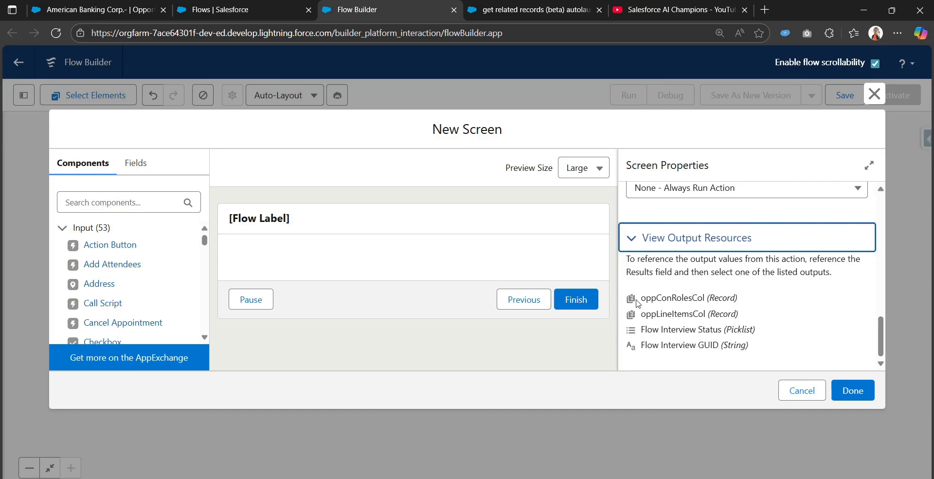
left_click_drag(641, 298, 705, 307)
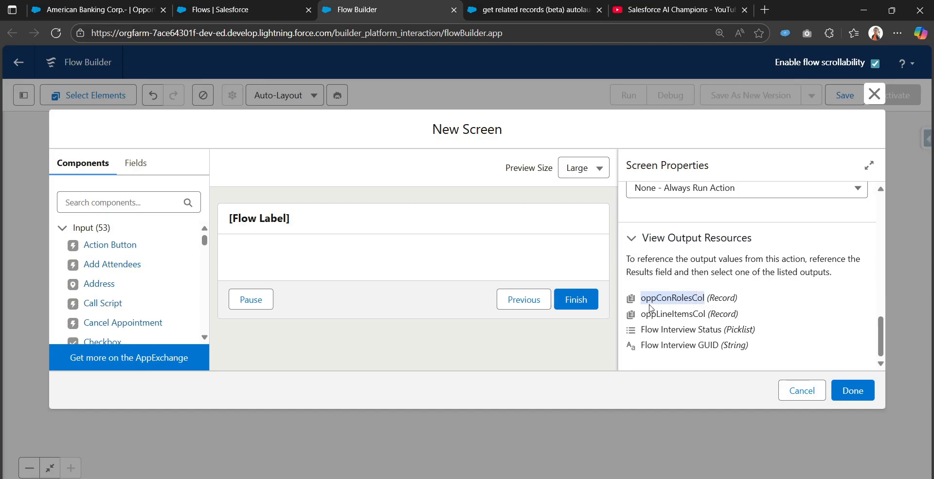
left_click_drag(641, 314, 708, 314)
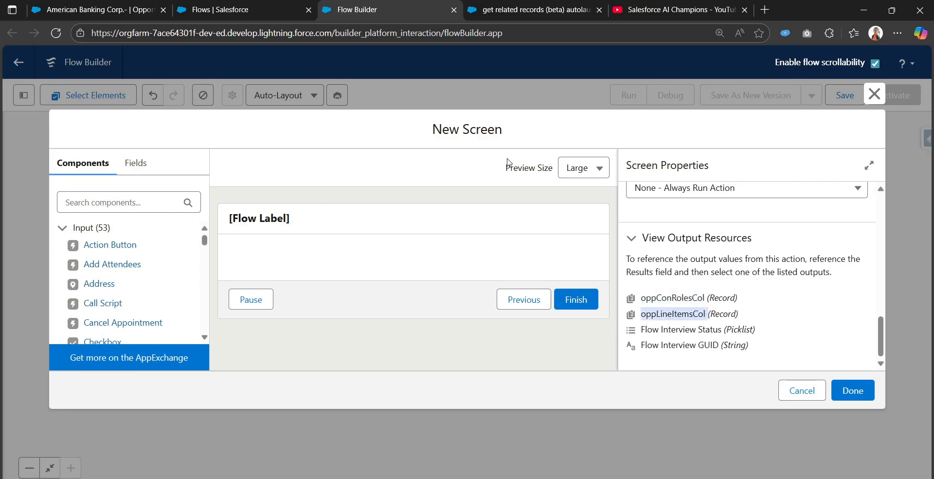
In the get related records autolaunched flow, inspect the collection assignment and the oppConRolesCol variable's availability outside the flow.
left_click(520, 8)
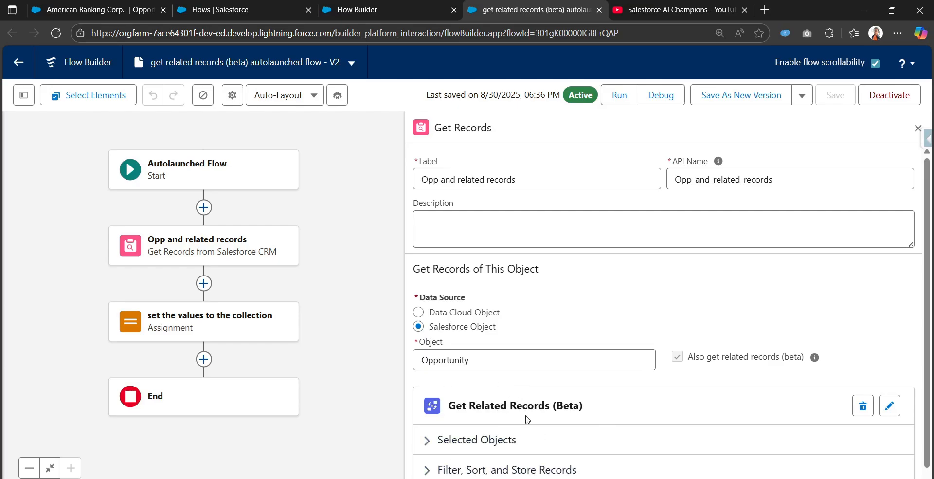
left_click(175, 321)
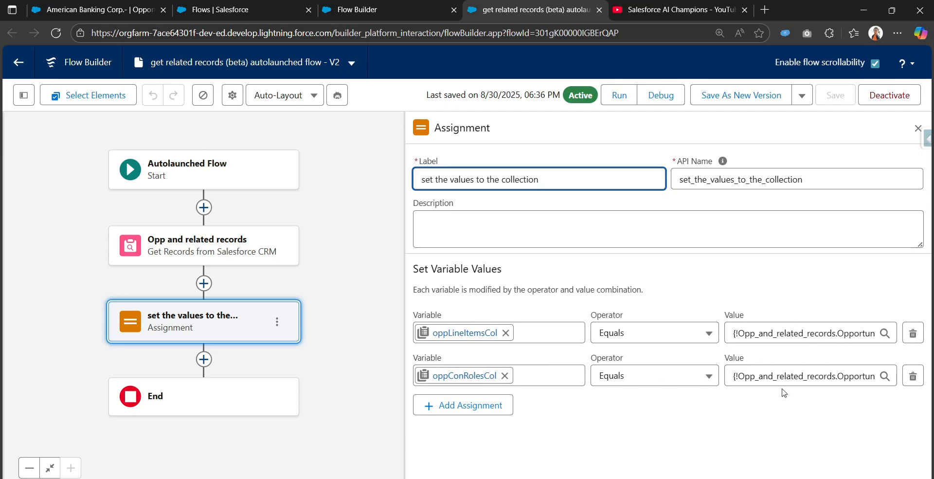
left_click(22, 96)
left_click(86, 312)
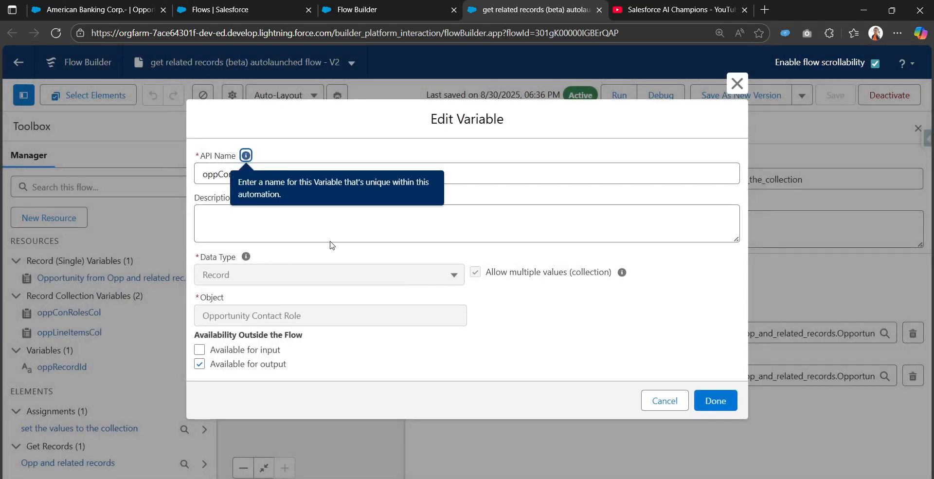
left_click(666, 402)
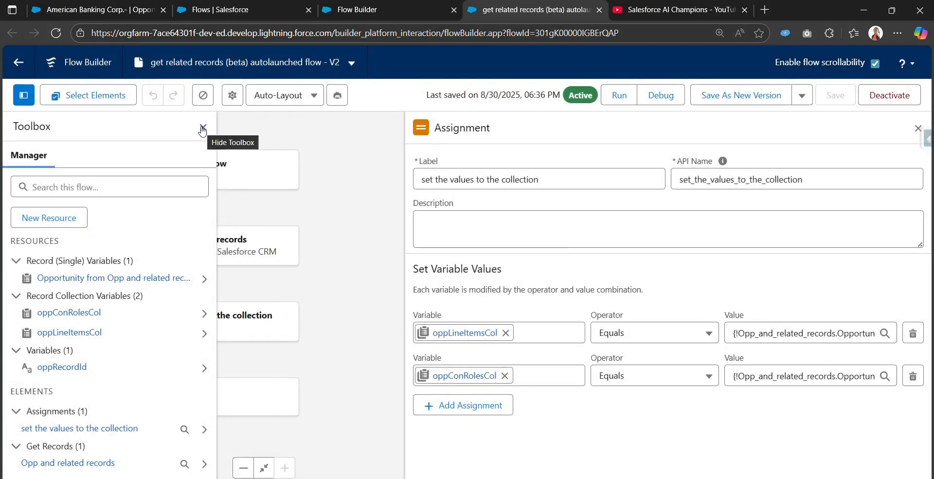
Return to the new screen and review the action's run settings and its oppConRolesCol and oppLineItemsCol outputs.
left_click(409, 11)
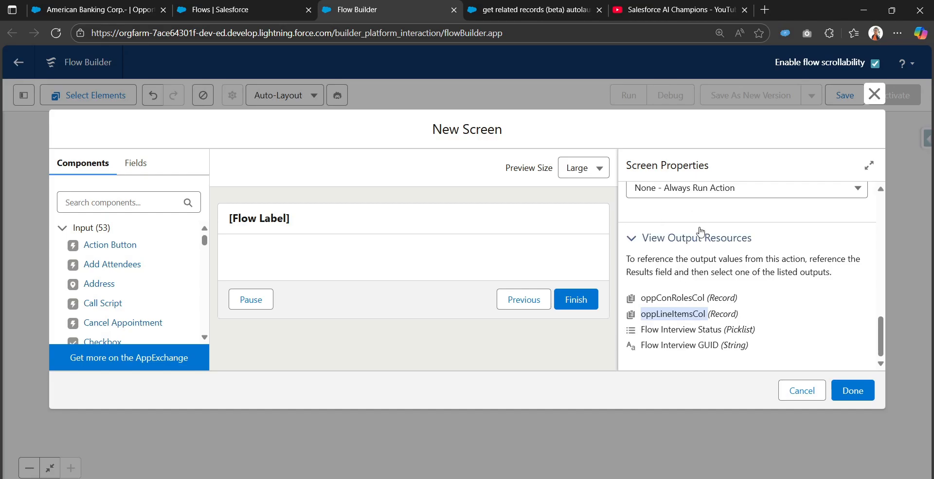
double_click(664, 299)
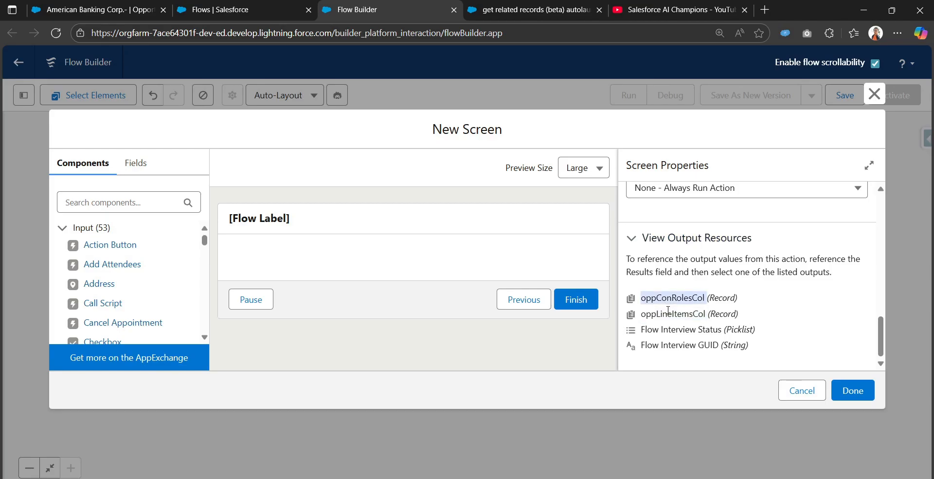
double_click(668, 314)
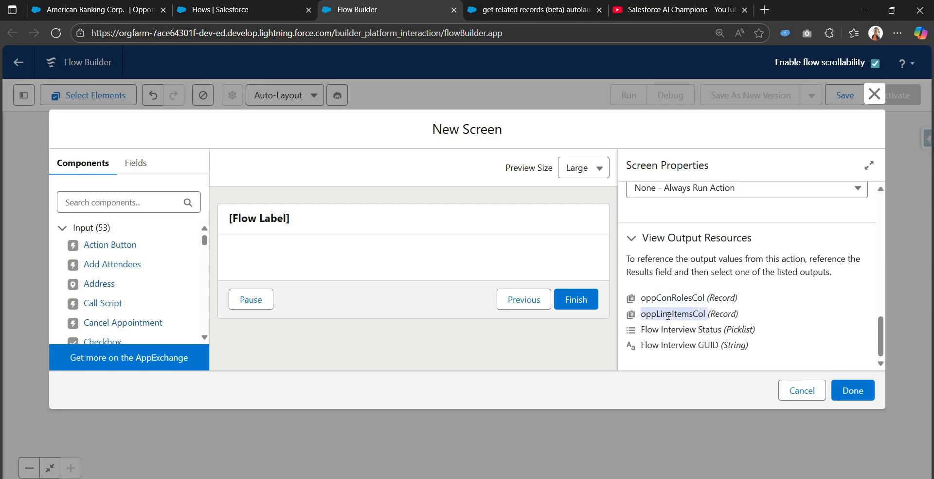
scroll(671, 318, "up", 4)
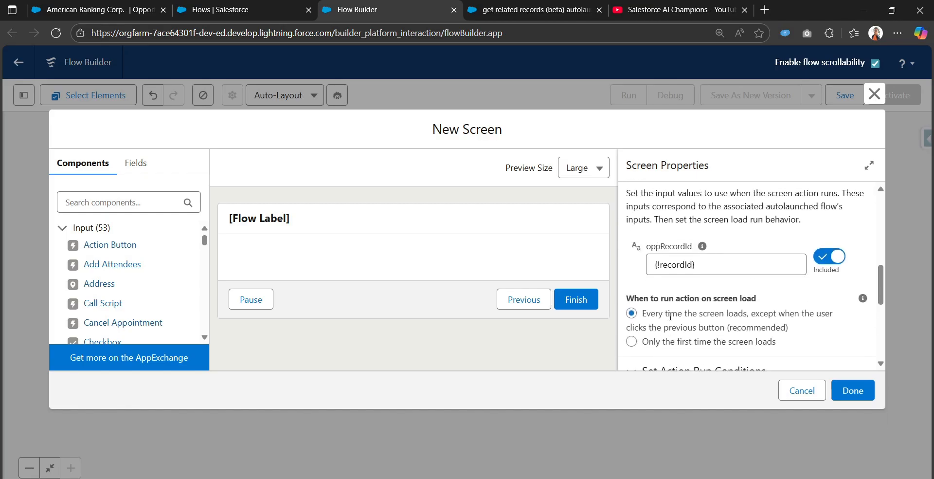
scroll(681, 321, "down", 4)
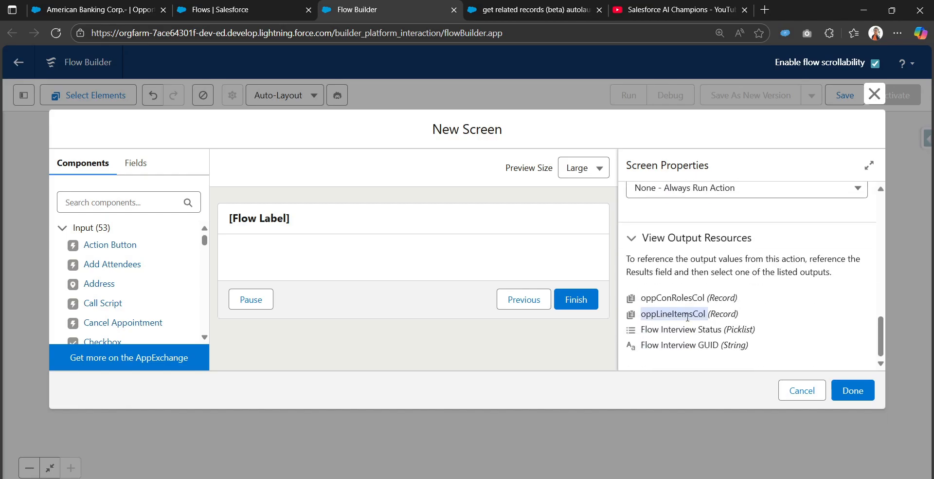
Leave the screen action's configuration and add a Data Table component to the screen.
left_click(144, 211)
scroll(636, 313, "up", 10)
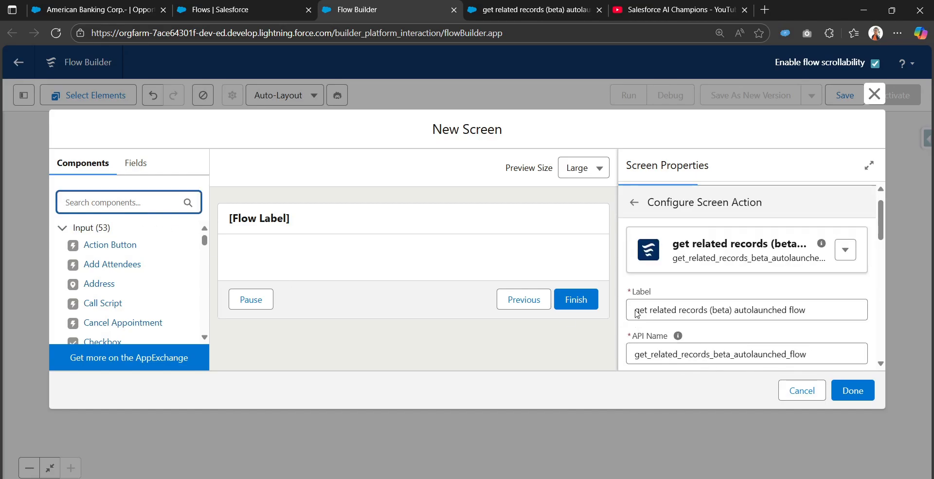
left_click(634, 224)
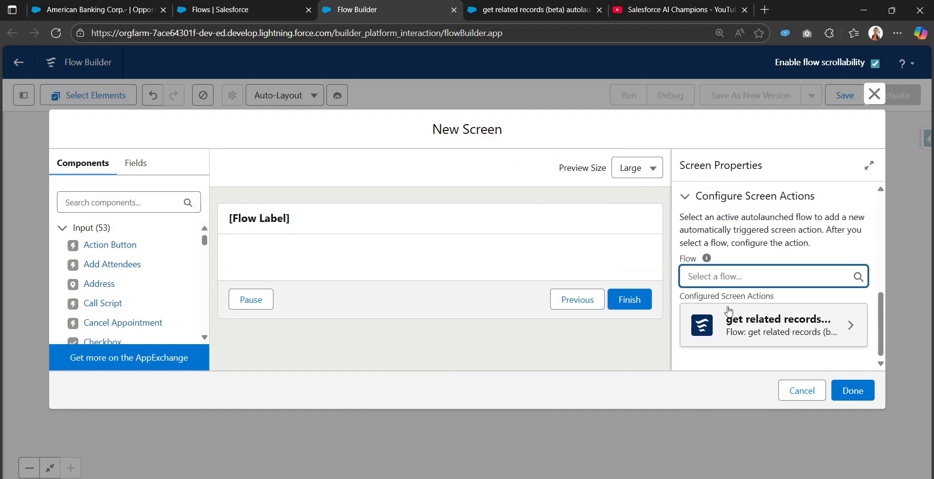
left_click(105, 202)
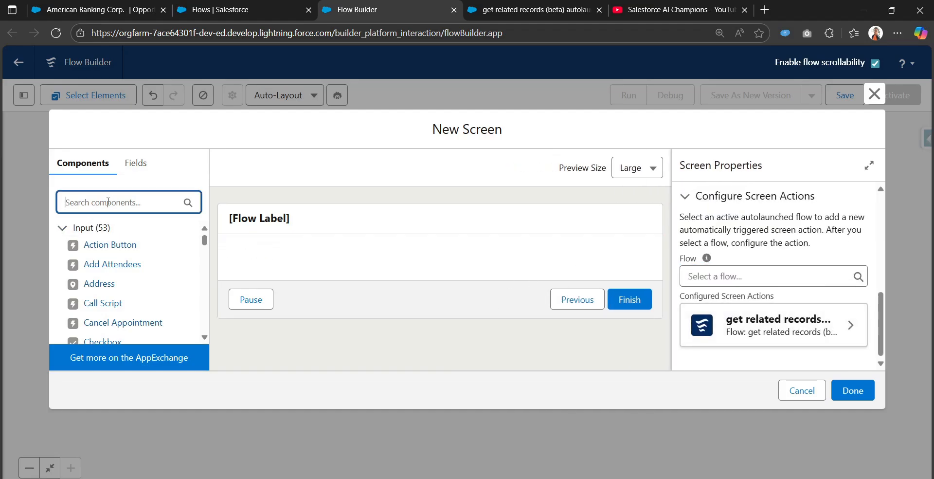
type("data")
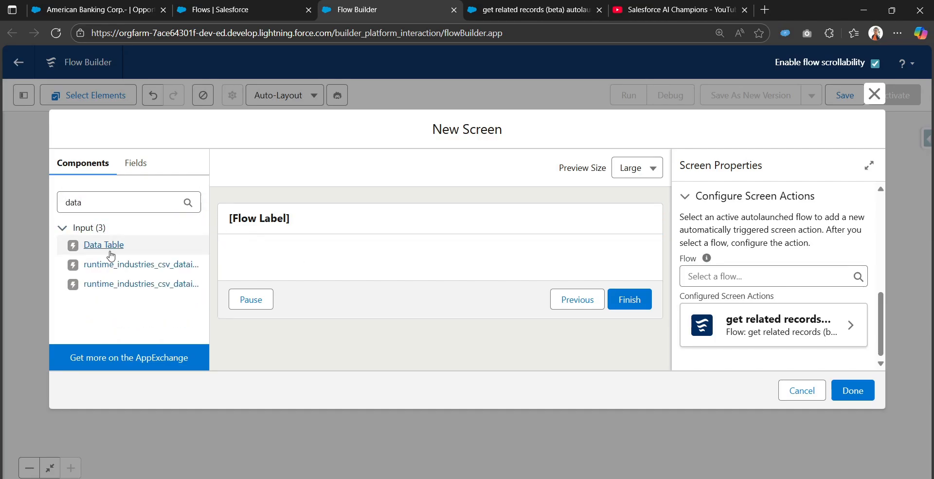
left_click_drag(109, 251, 334, 266)
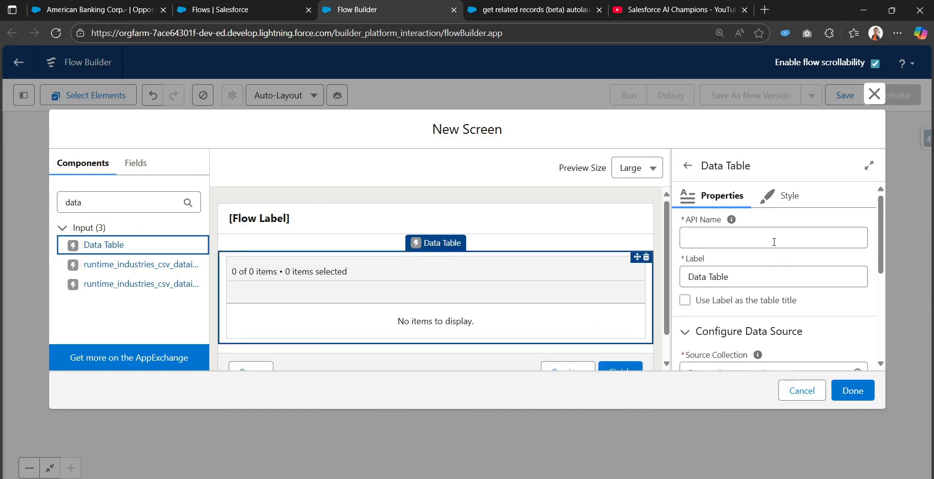
left_click(774, 241)
left_click(706, 155)
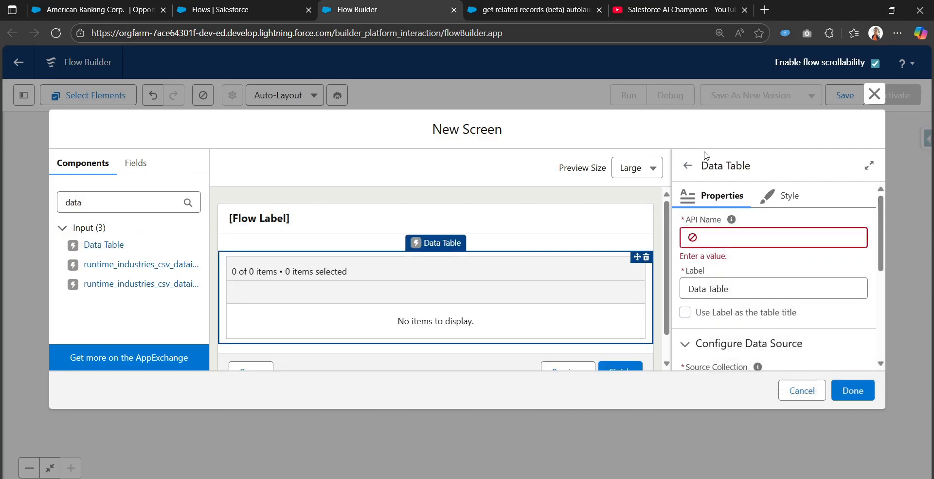
Set the new data table's API name to Contact_Roles.
left_click(711, 240)
type("C")
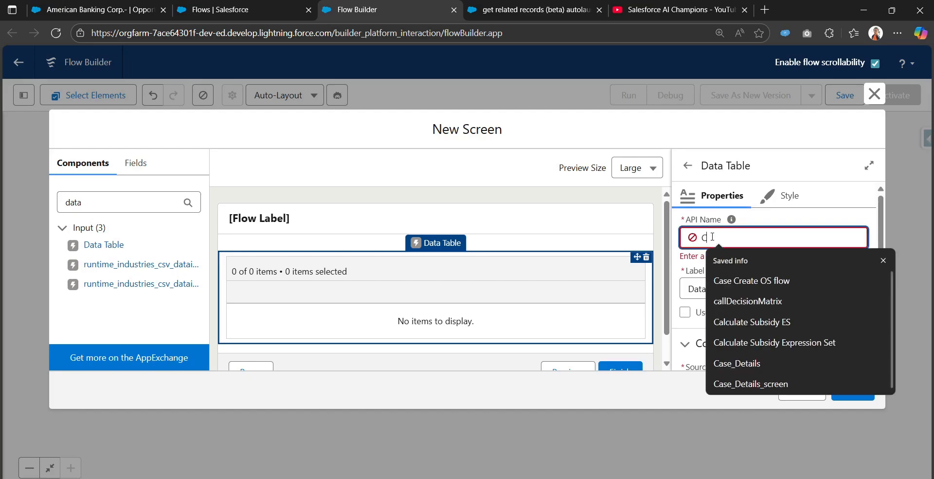
type("ontact_Roles")
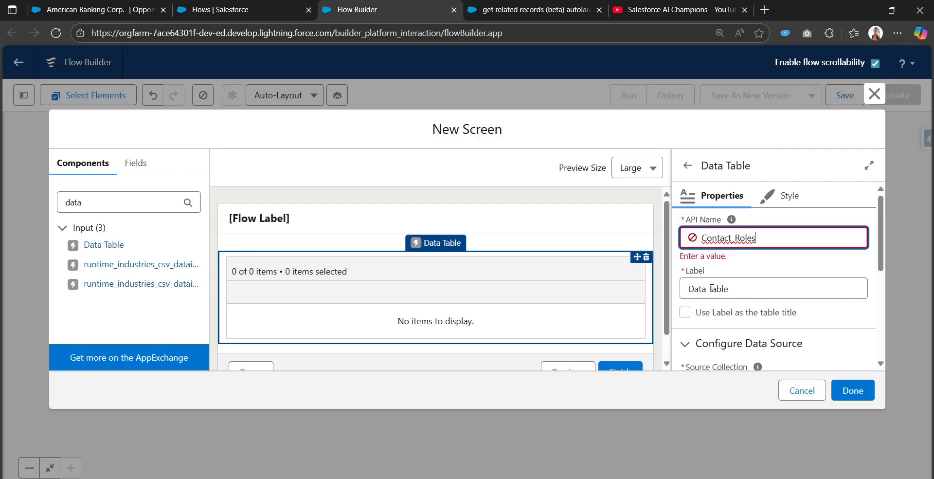
Label the data table Contact Roles and use the label as the table title.
key("ctrl+a")
key("ctrl+c")
left_click(751, 287)
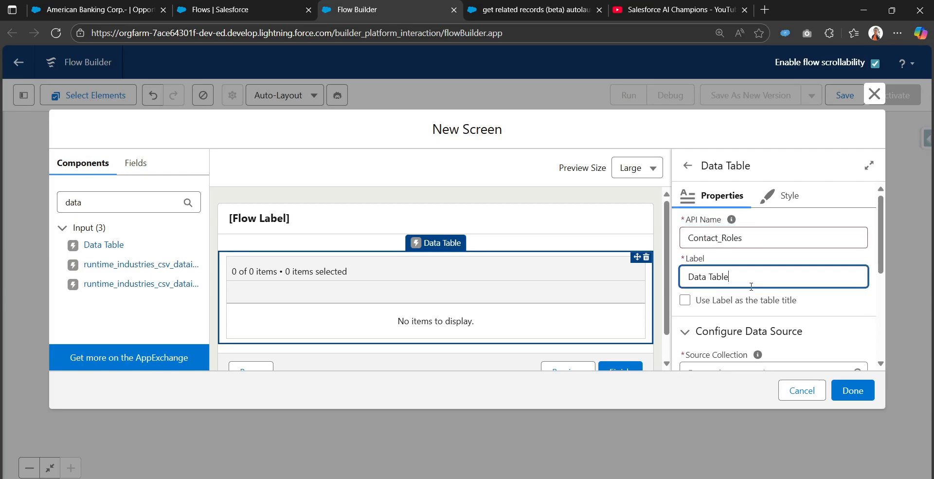
key("ctrl+a")
key("ctrl+v")
left_click(733, 274)
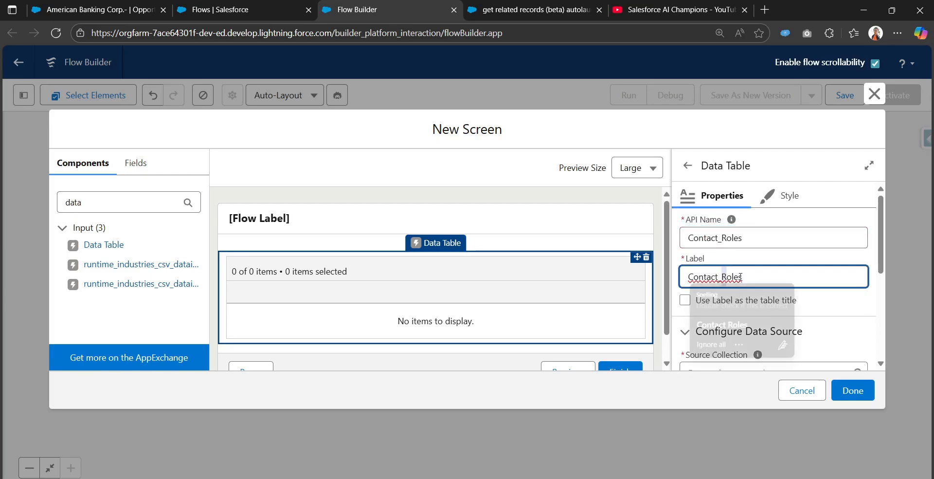
key("BackSpace")
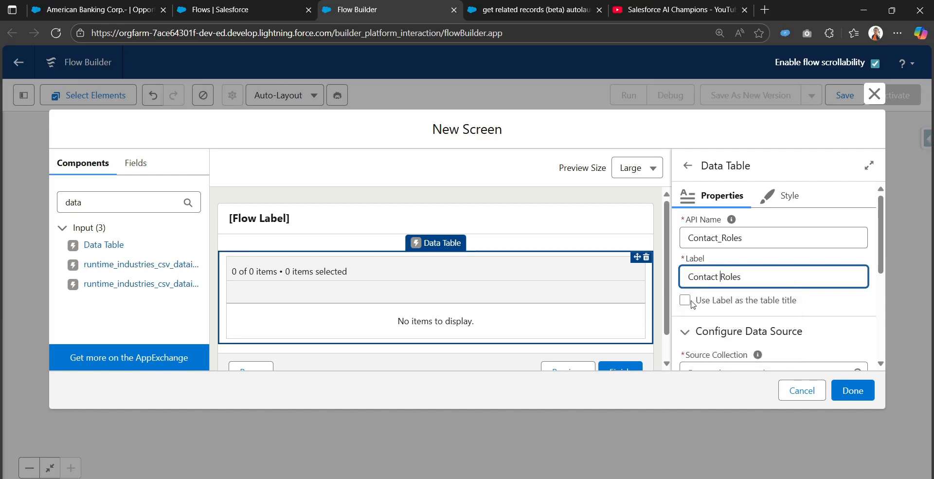
left_click(687, 301)
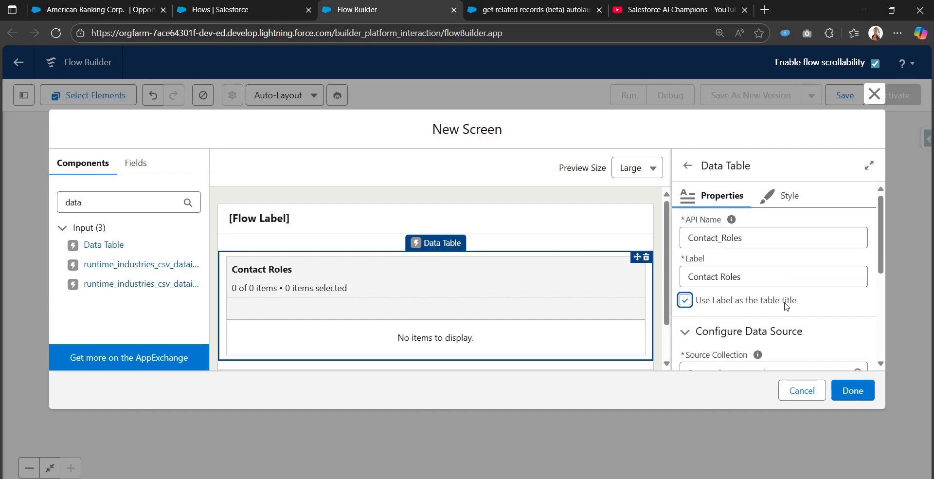
Set the Contact Roles table's source collection to oppConRolesCol from the screen action's results and enable its search bar.
scroll(819, 311, "down", 3)
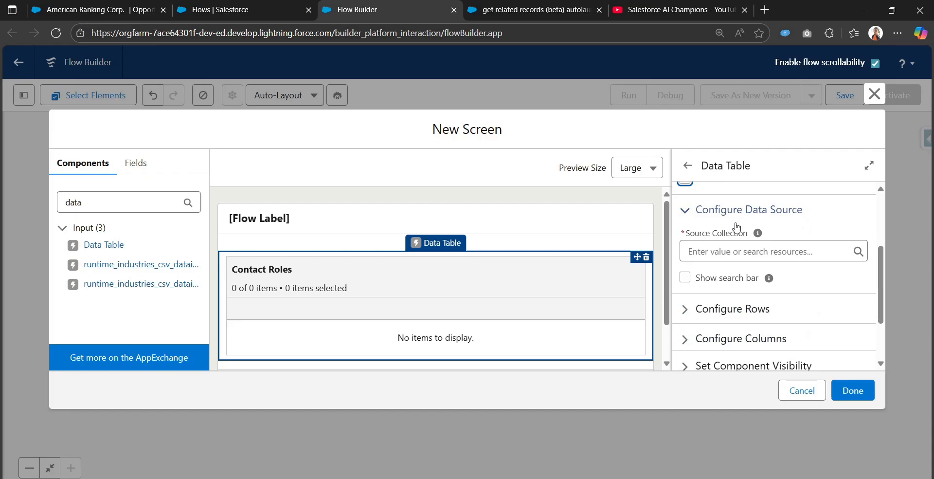
left_click(738, 251)
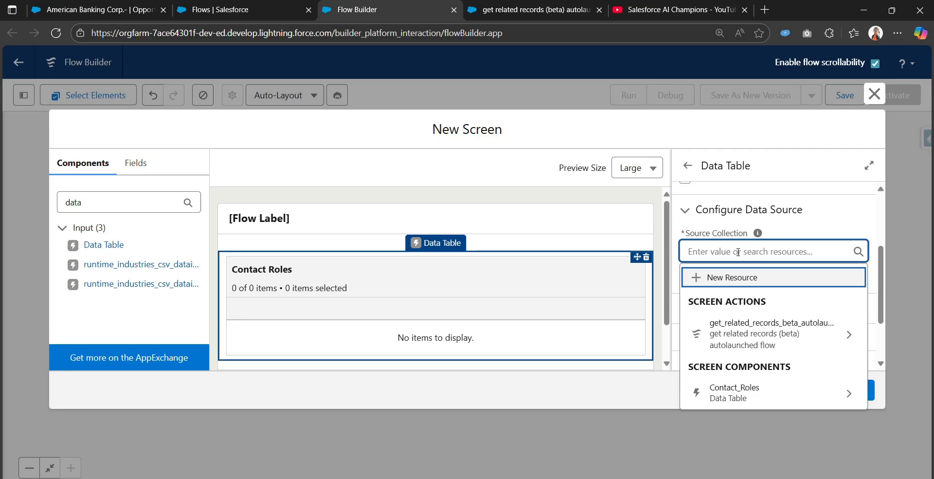
left_click(740, 335)
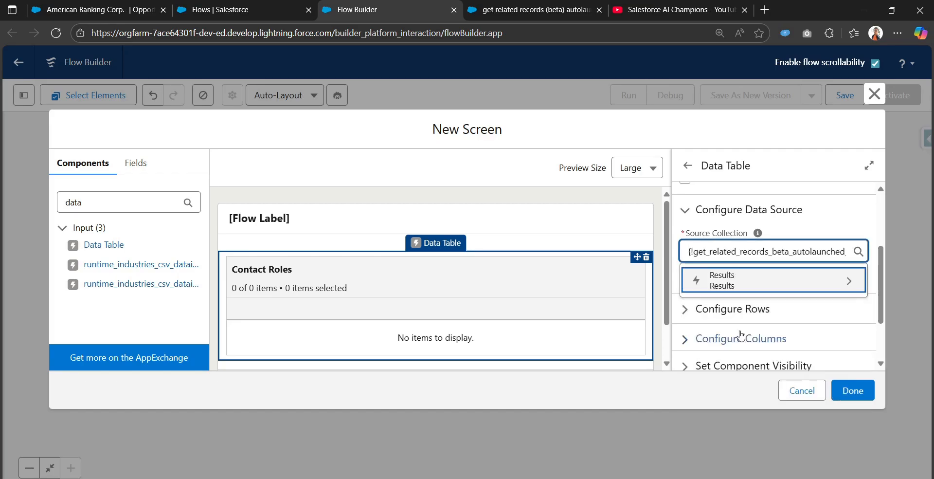
left_click(736, 286)
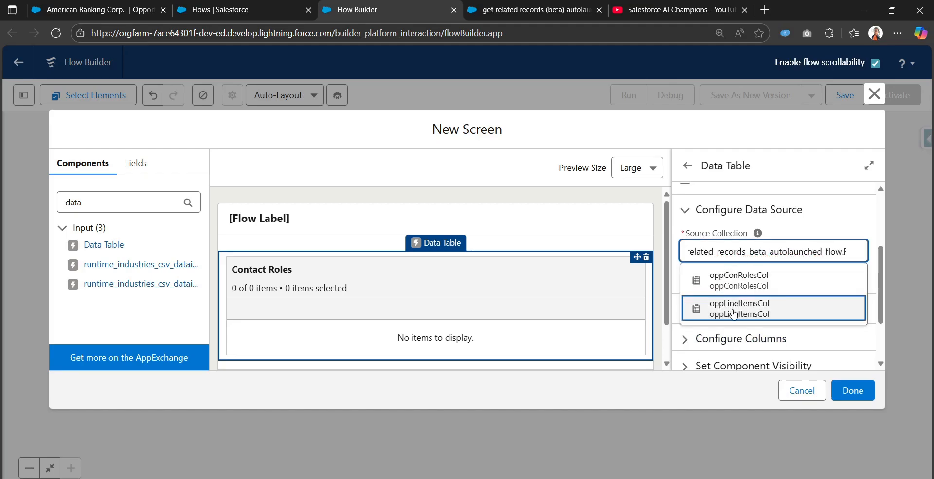
left_click(760, 289)
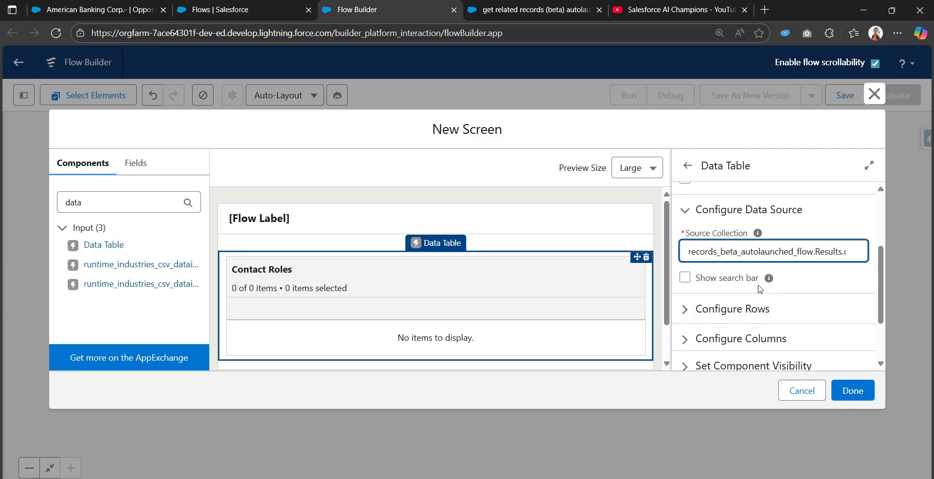
left_click(686, 277)
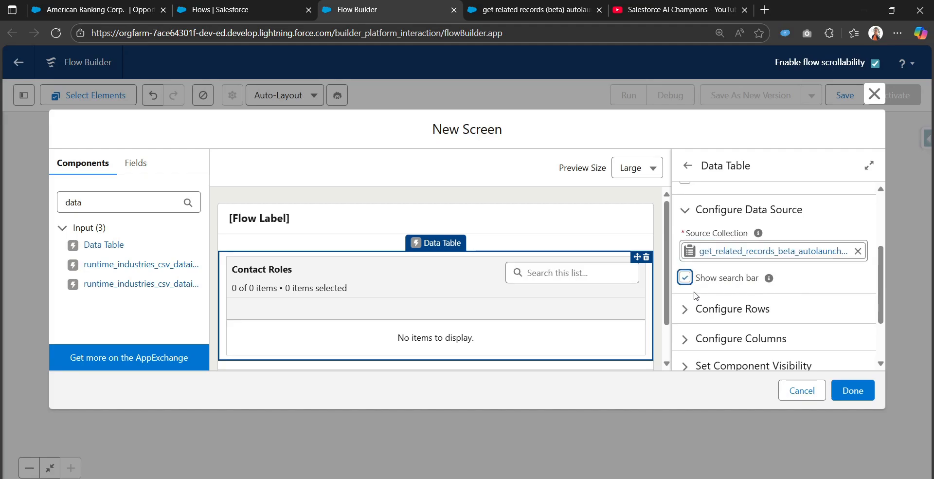
Set the Contact Roles table's row selection mode to View only.
scroll(745, 302, "down", 2)
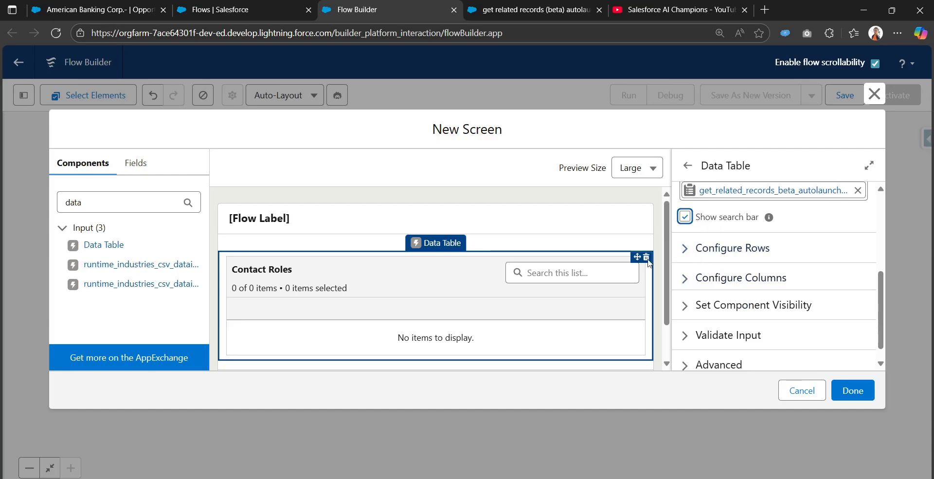
left_click(697, 257)
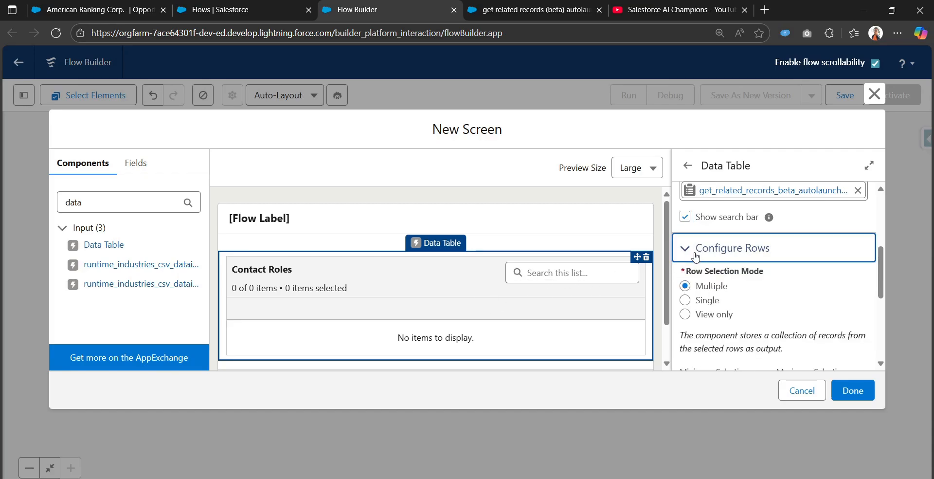
left_click(685, 314)
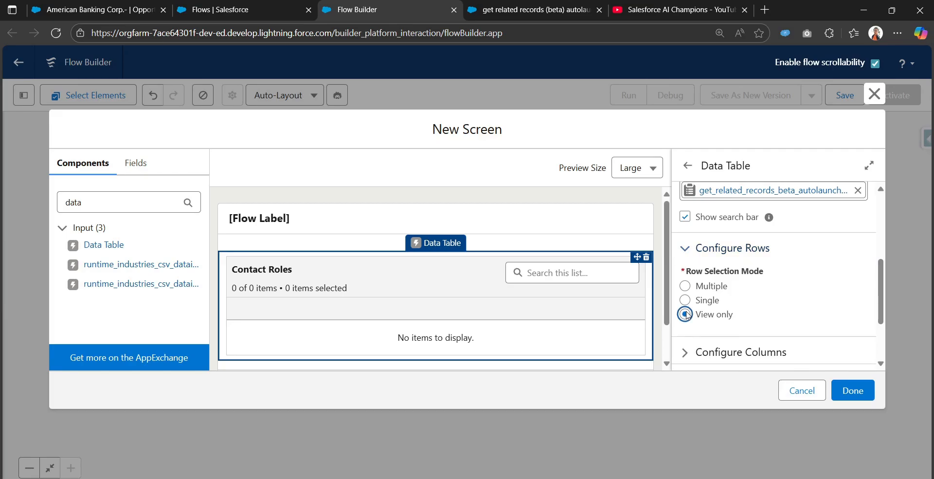
left_click(687, 248)
Configure the Contact Roles table's first column with the Role source field.
left_click(686, 276)
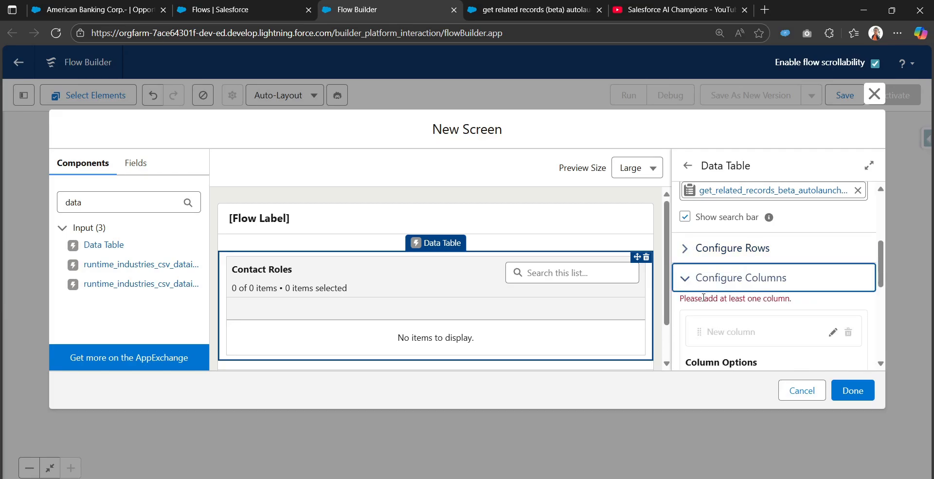
scroll(811, 314, "down", 1)
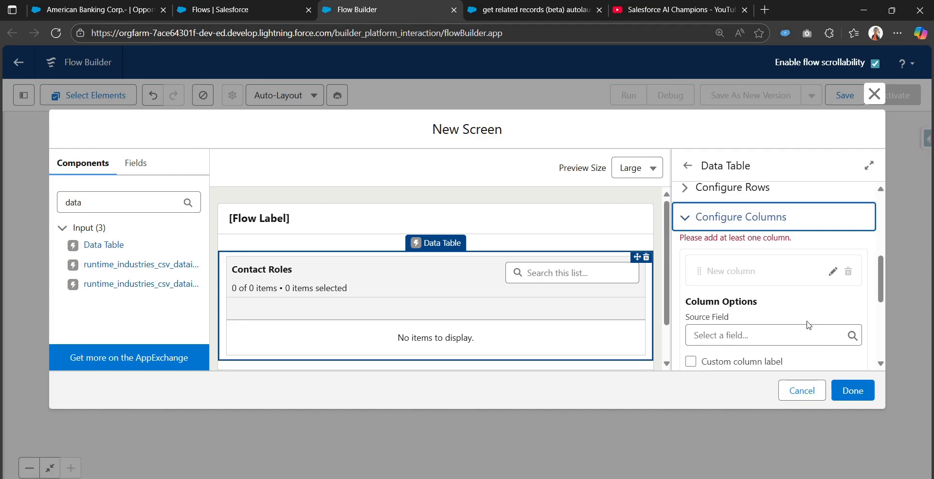
scroll(808, 325, "down", 1)
left_click(753, 272)
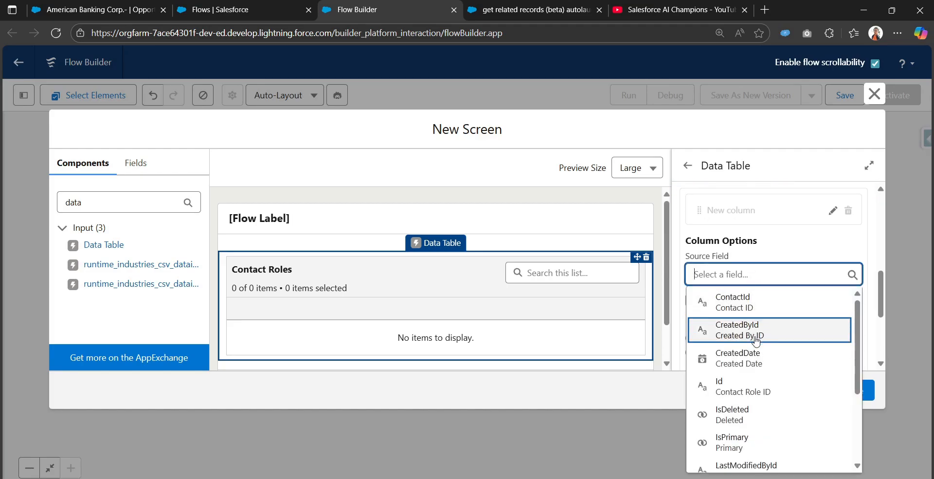
scroll(754, 341, "down", 3)
left_click(751, 429)
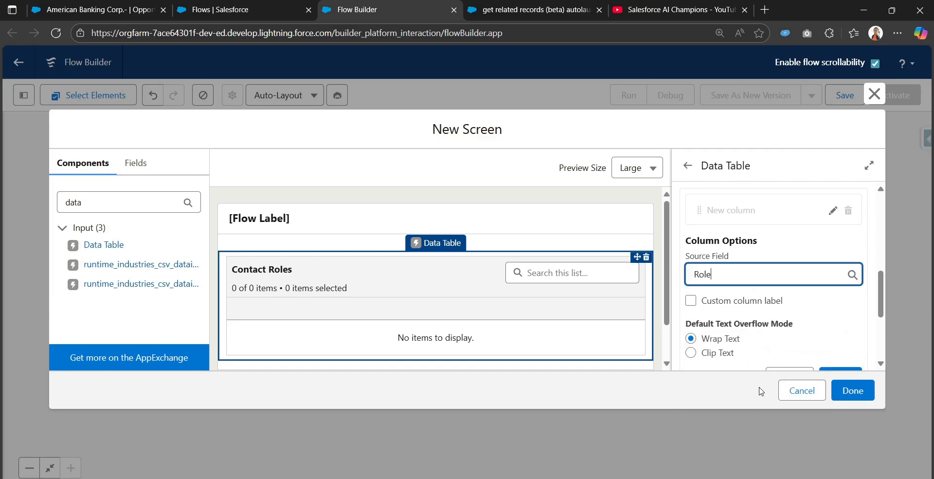
scroll(769, 306, "down", 1)
left_click(826, 319)
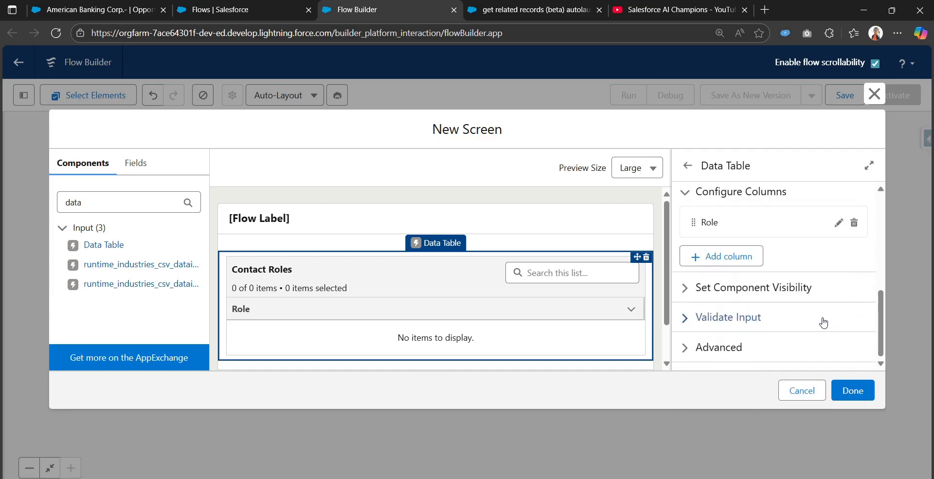
Add a second column to the Contact Roles table using the IsPrimary source field.
left_click(716, 258)
left_click(778, 329)
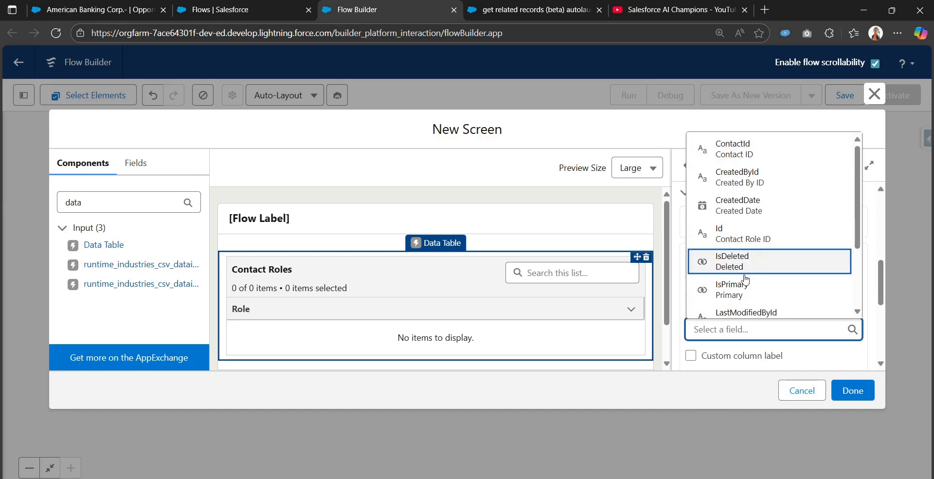
scroll(743, 265, "down", 1)
left_click(744, 228)
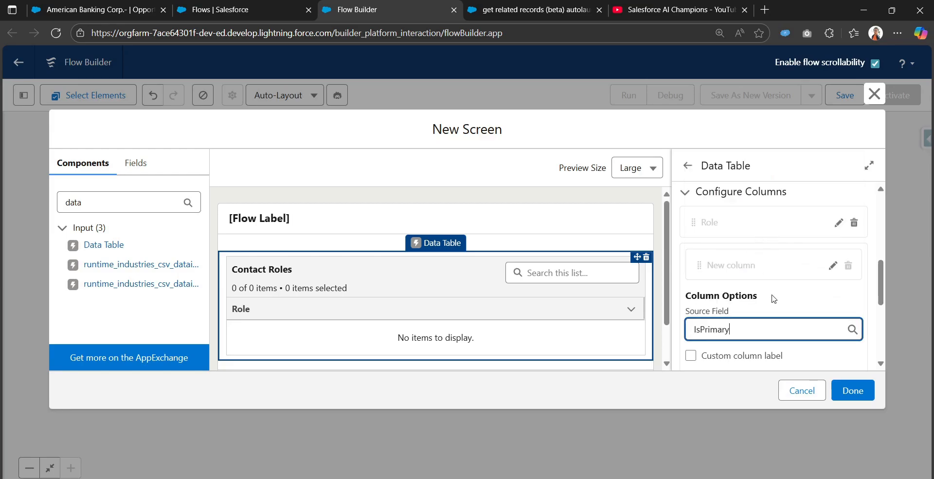
scroll(805, 314, "down", 1)
scroll(830, 331, "down", 1)
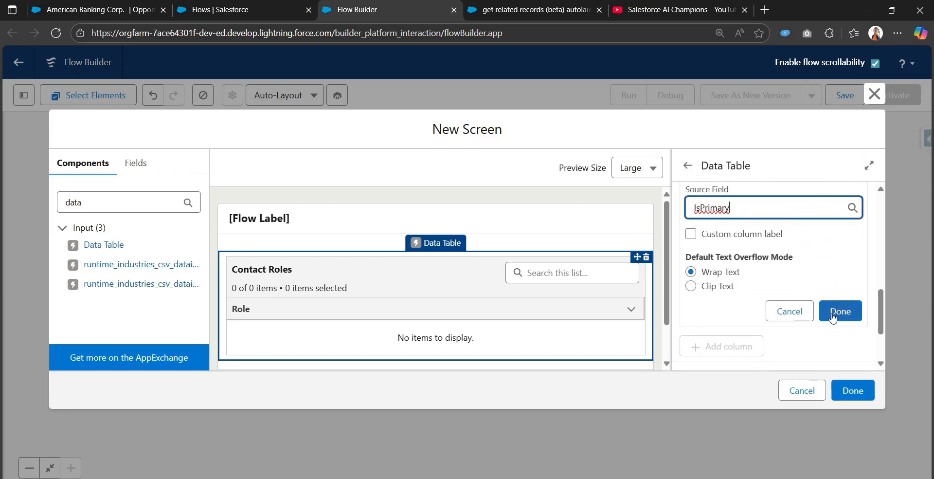
left_click(836, 314)
Add a third column to the Contact Roles table showing the Opportunity ID.
left_click(724, 262)
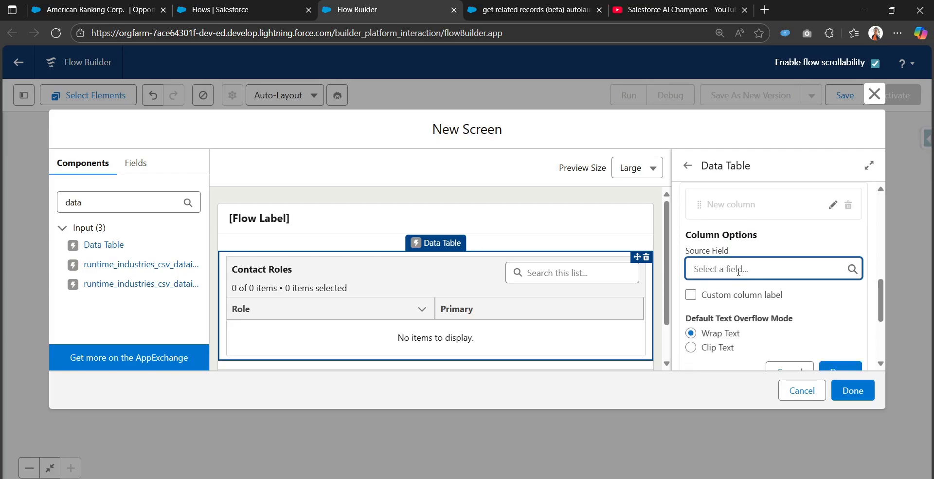
left_click(730, 268)
scroll(744, 340, "down", 1)
left_click(766, 422)
scroll(824, 313, "down", 1)
left_click(824, 312)
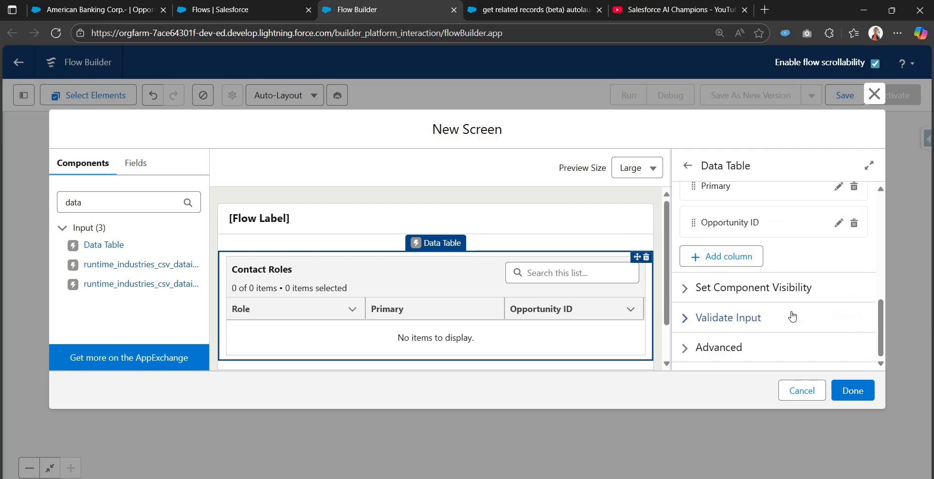
Review the Contact Roles table's component visibility, input validation and data source settings.
left_click(725, 288)
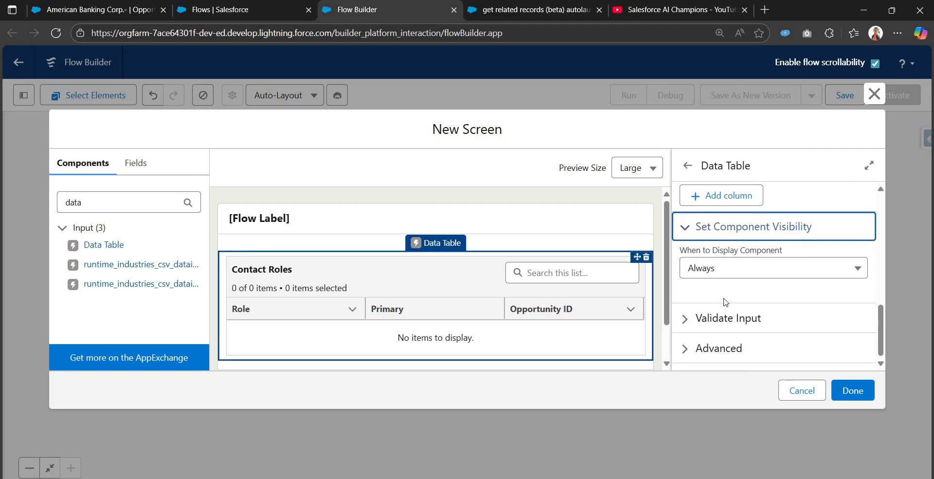
left_click(709, 318)
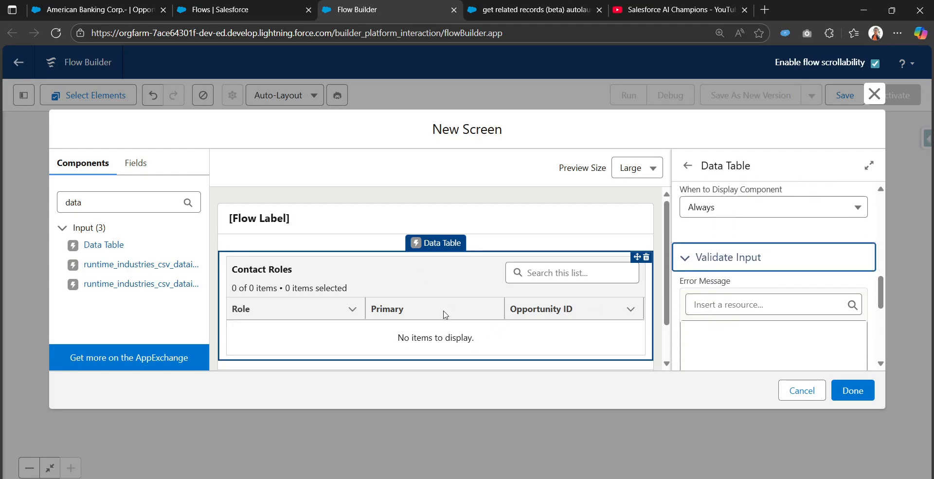
left_click(728, 258)
left_click(726, 233)
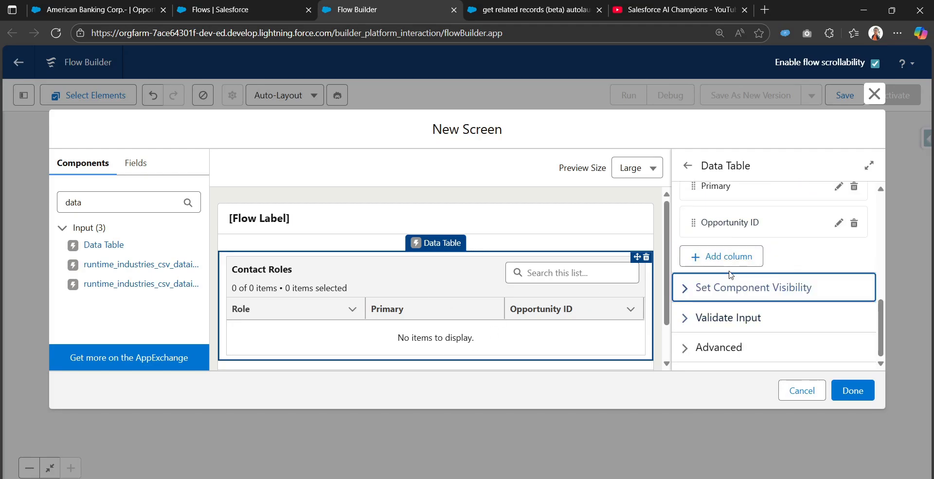
scroll(729, 280, "up", 3)
scroll(729, 280, "up", 3)
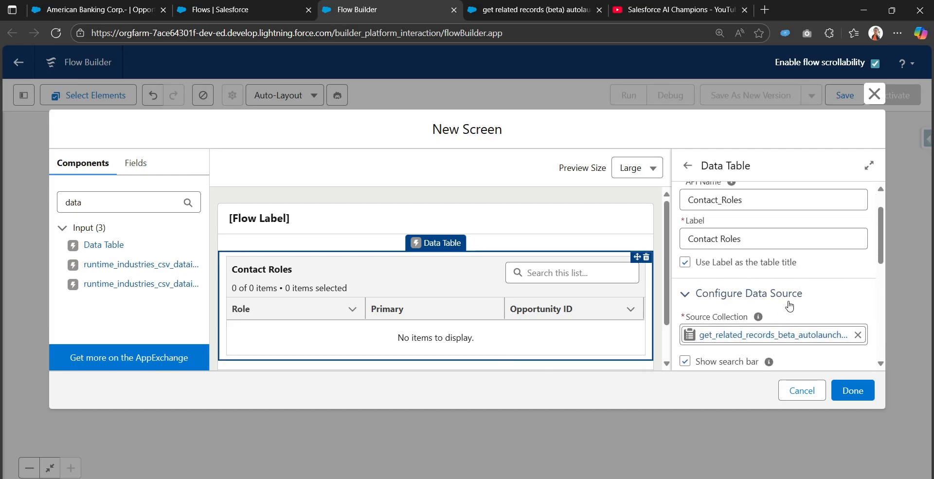
scroll(788, 306, "up", 1)
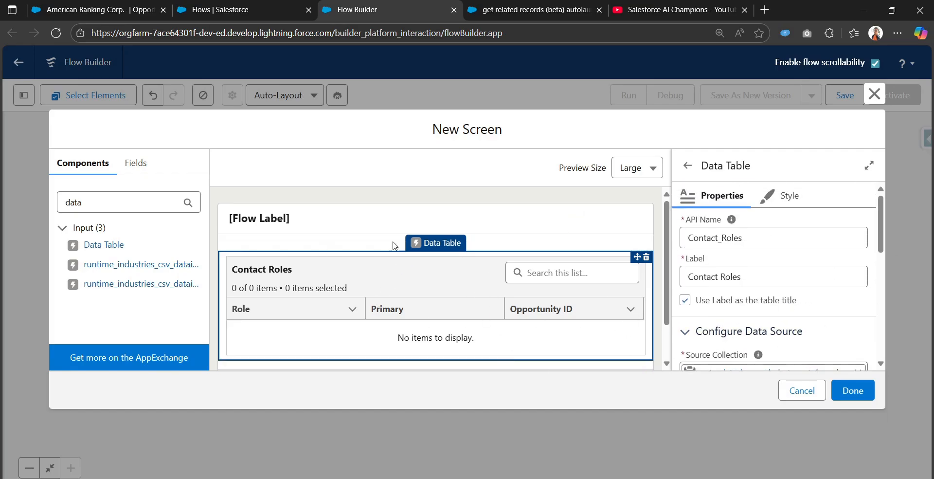
Add a second Data Table below the Contact Roles table and set its API name to product_line_items.
double_click(90, 196)
type("f")
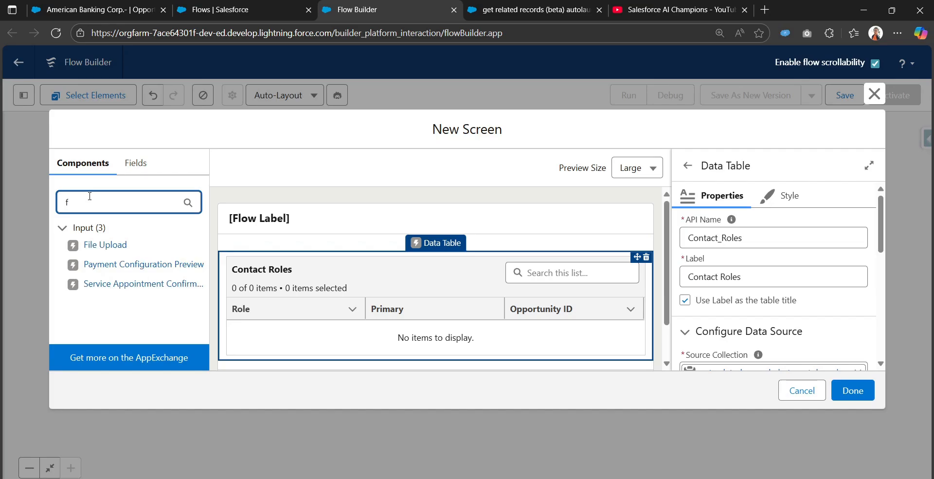
key("BackSpace")
type("data")
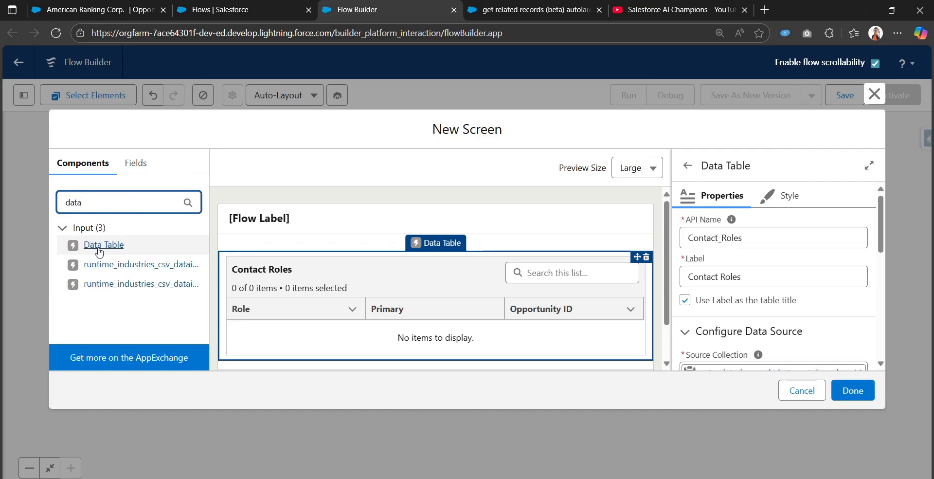
left_click_drag(98, 251, 375, 355)
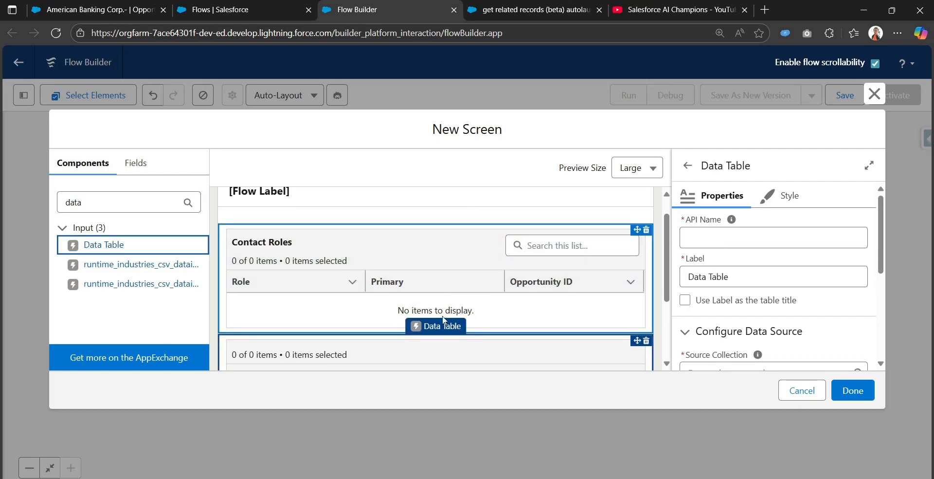
left_click(733, 236)
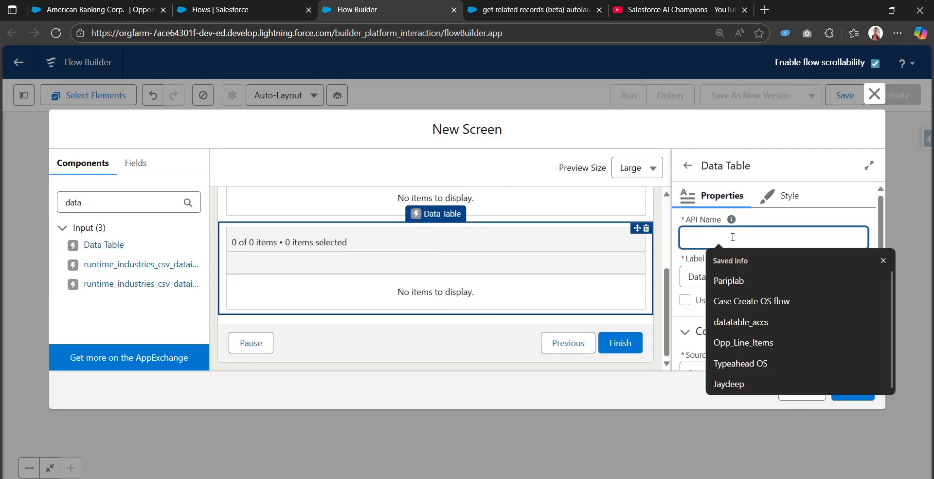
type("product_line_items")
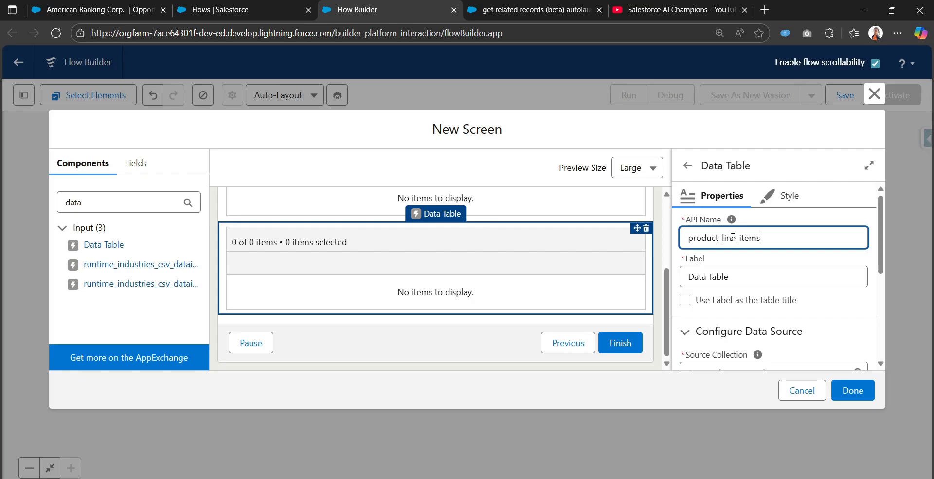
Label the second data table "Product line items" and use the label as the table title.
key("Tab")
left_click(733, 237)
key("ctrl+a")
key("ctrl+c")
left_click(731, 268)
key("ctrl+a")
key("ctrl+v")
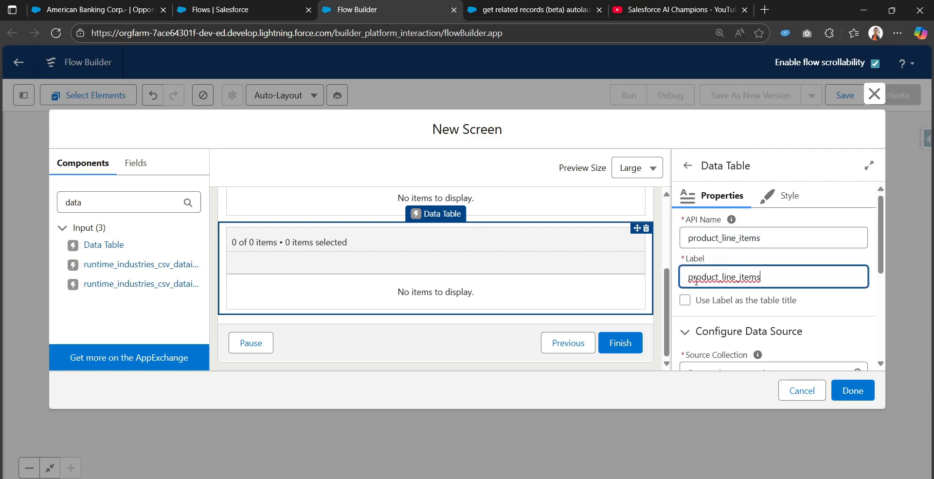
key("BackSpace")
type("P")
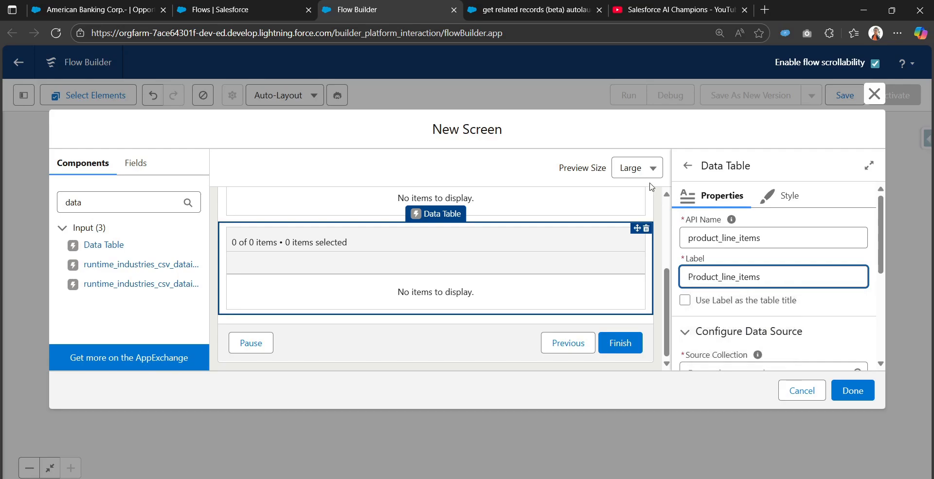
left_click(722, 276)
key("BackSpace")
key("BackSpace")
left_click(686, 300)
Set the Product line items table's source collection to oppLineItemsCol from the get related records action's results.
scroll(767, 306, "down", 3)
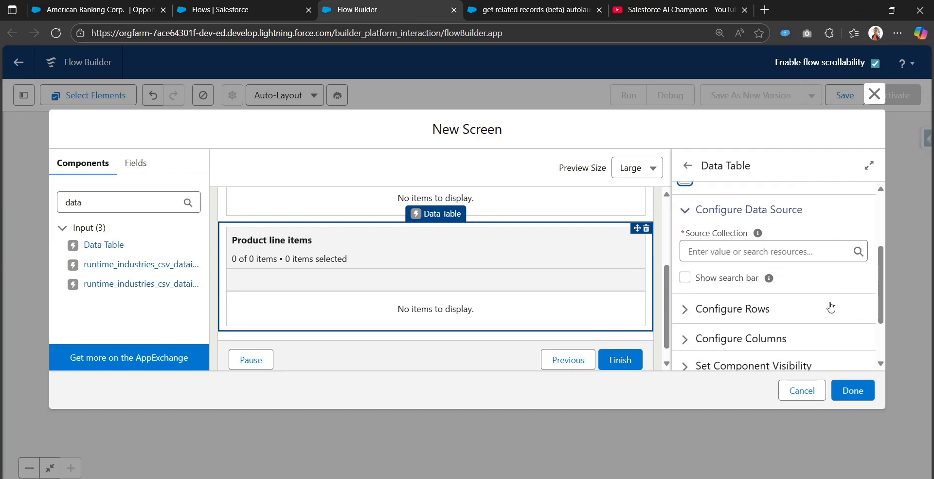
left_click(788, 252)
left_click(771, 333)
left_click(744, 278)
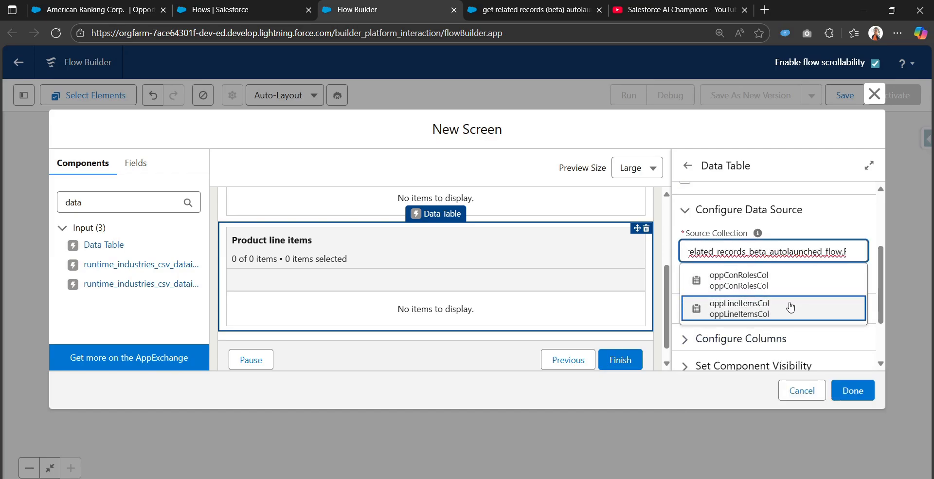
left_click(790, 307)
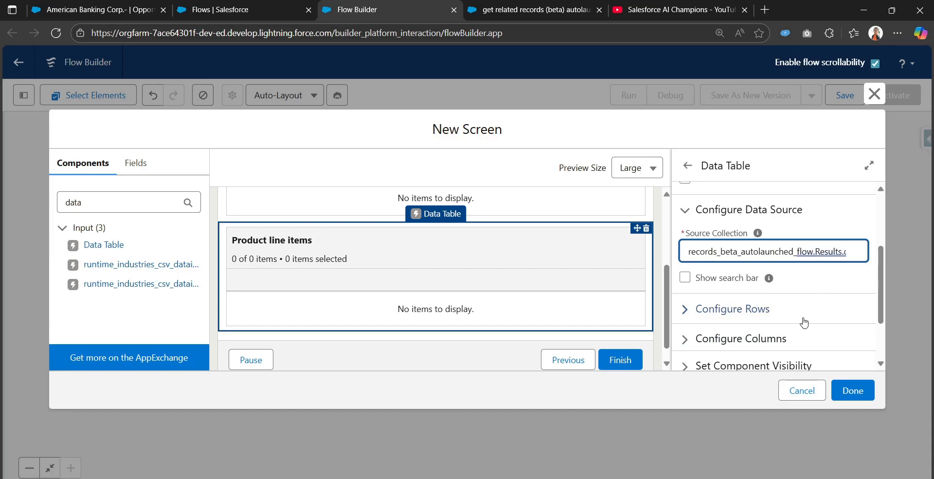
Set the Product line items table's row selection mode to View only.
left_click(727, 309)
scroll(723, 331, "down", 1)
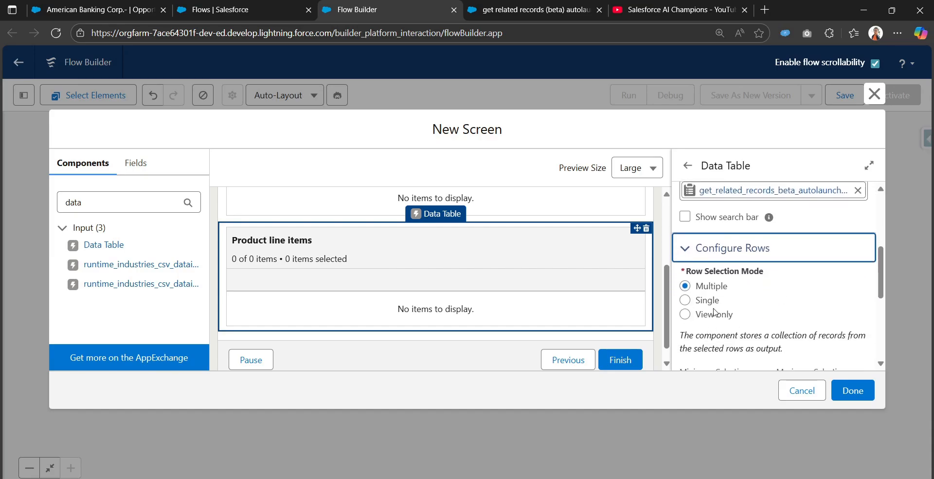
left_click(714, 314)
left_click(728, 248)
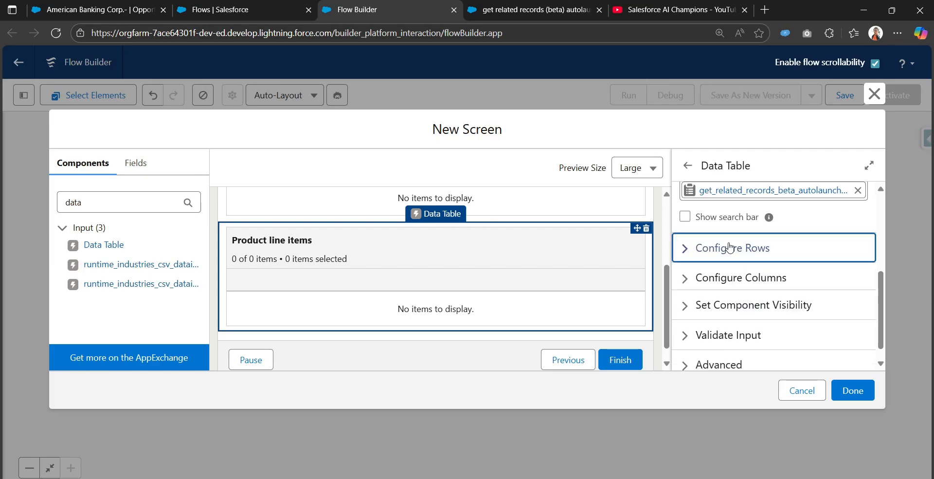
Add a first column to the Product line items table using the Name source field.
left_click(720, 278)
scroll(728, 292, "down", 3)
left_click(728, 281)
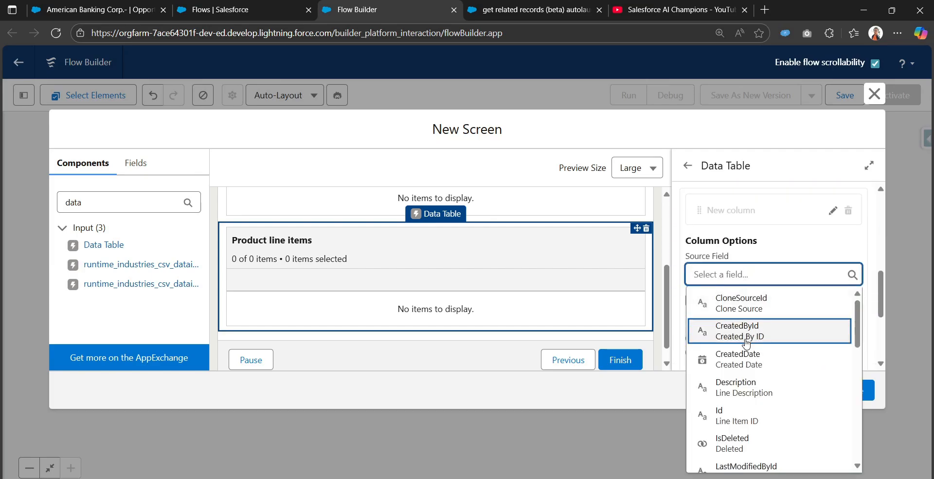
scroll(777, 380, "down", 5)
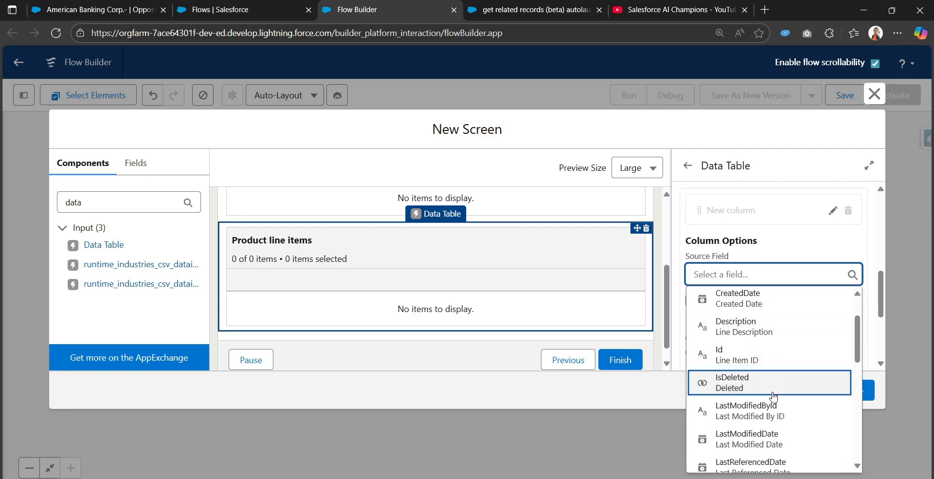
scroll(773, 399, "down", 1)
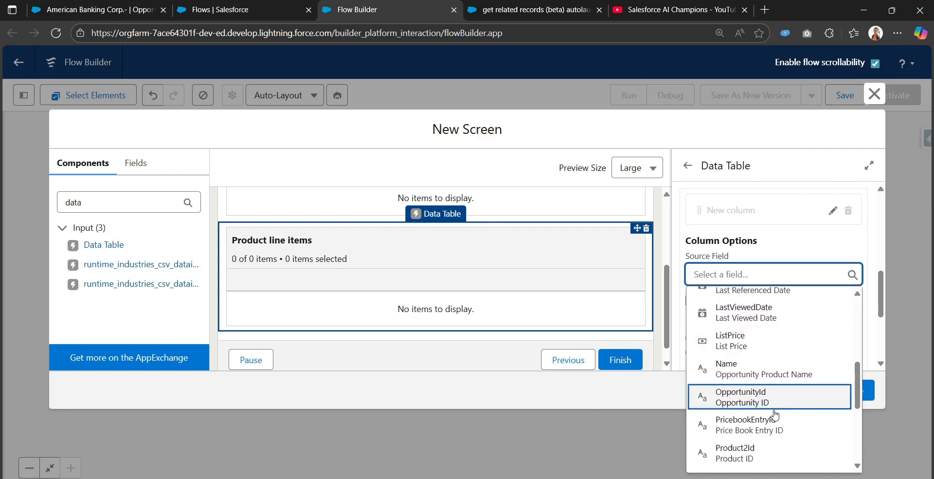
left_click(773, 369)
scroll(729, 302, "down", 1)
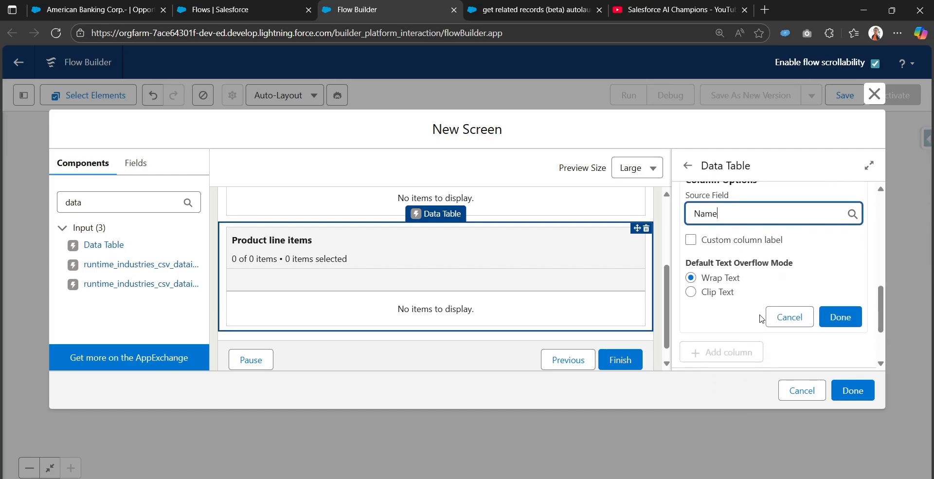
left_click(850, 321)
Add a second column to the Product line items table using the TotalPrice source field.
left_click(729, 257)
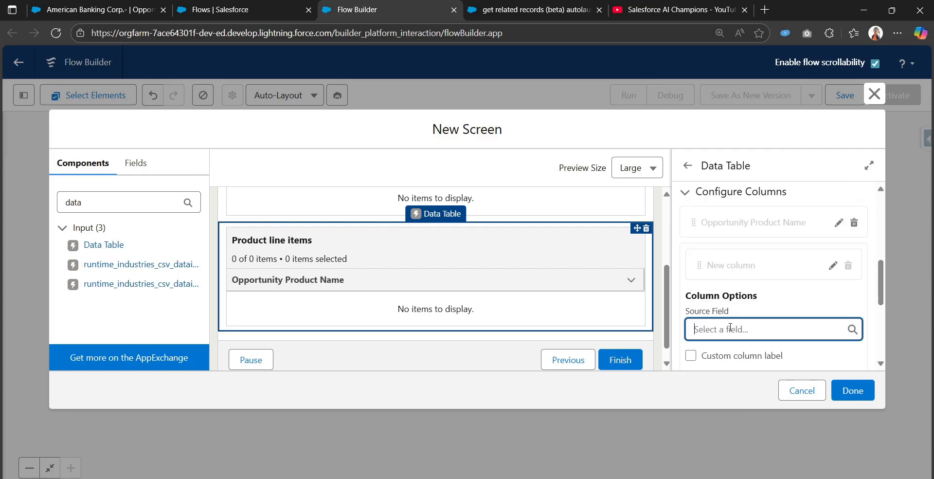
left_click(759, 329)
scroll(823, 166, "down", 5)
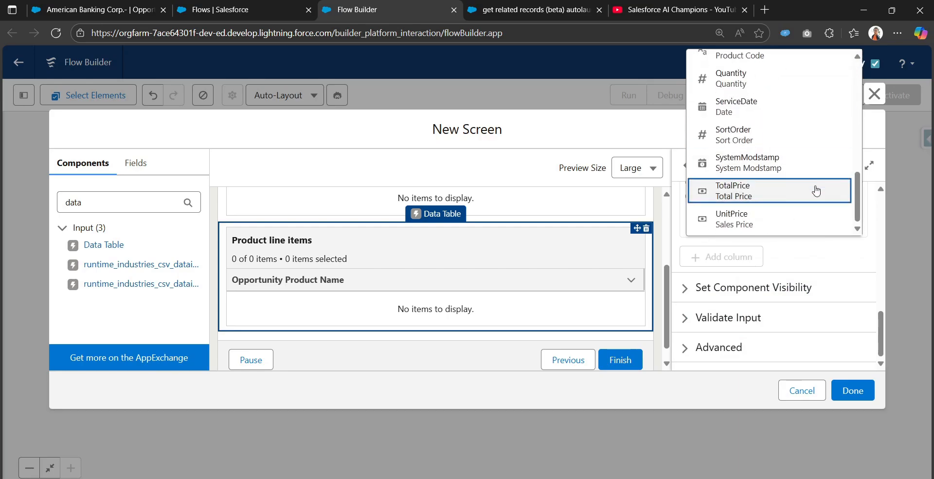
left_click(818, 190)
scroll(821, 301, "down", 2)
left_click(839, 259)
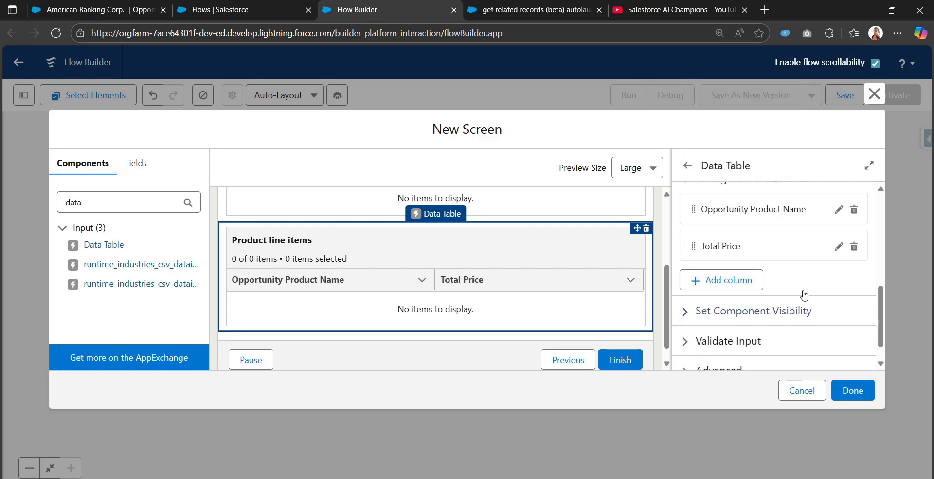
Add a third column to the Product line items table using the Quantity source field.
scroll(742, 302, "up", 1)
left_click(738, 316)
left_click(740, 280)
scroll(778, 292, "down", 3)
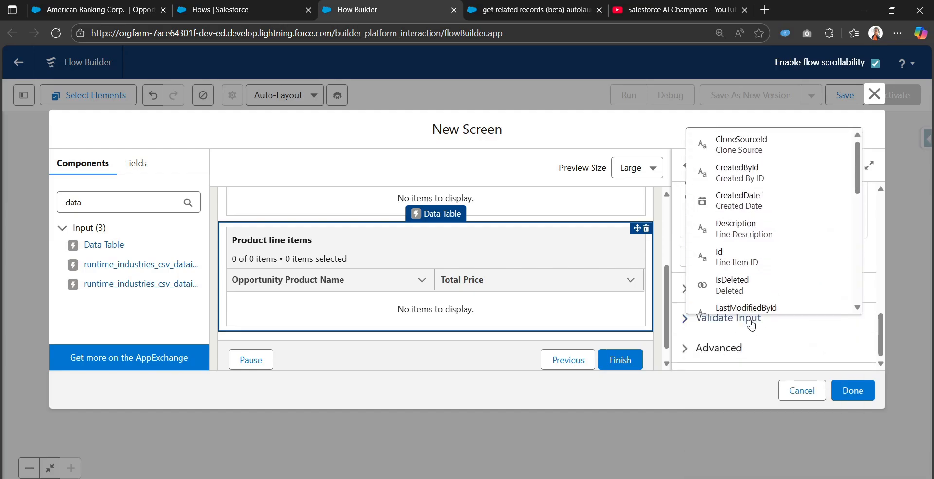
scroll(786, 271, "down", 8)
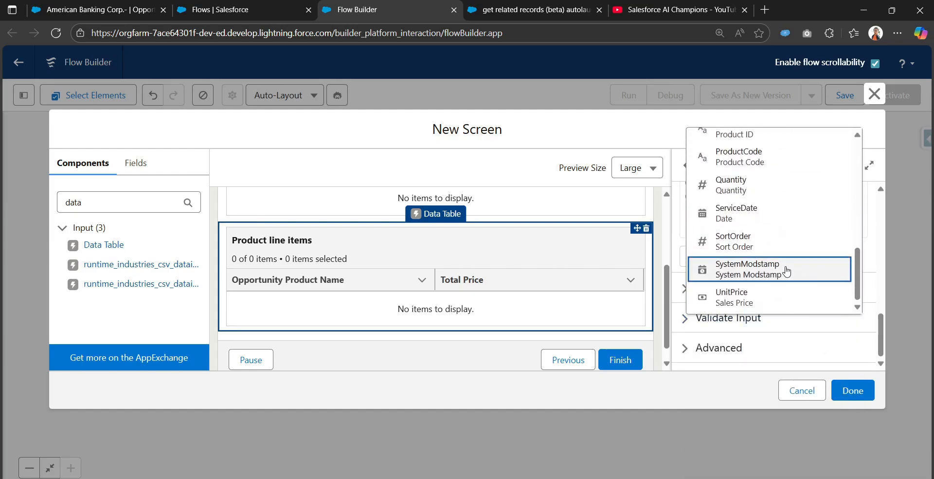
left_click(795, 184)
scroll(826, 311, "down", 2)
left_click(838, 319)
Add a fourth column to the Product line items table using the ProductCode source field.
left_click(719, 260)
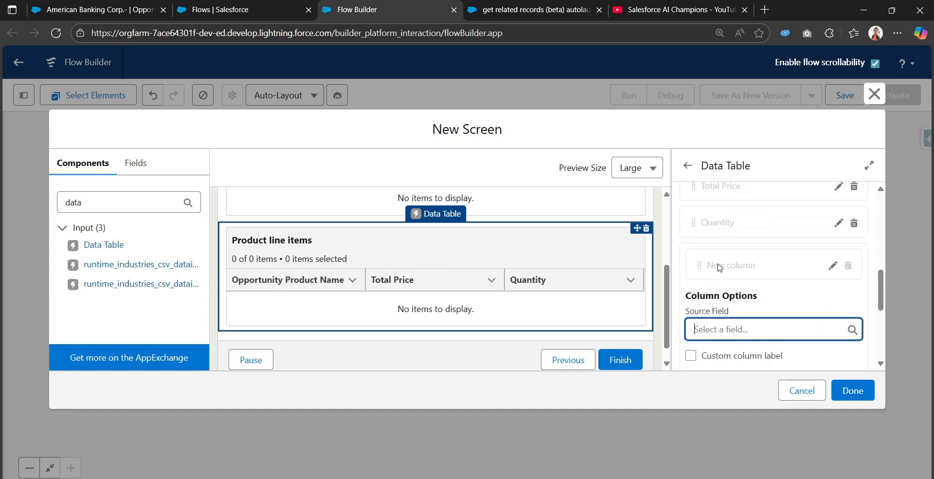
left_click(754, 325)
scroll(754, 272, "down", 6)
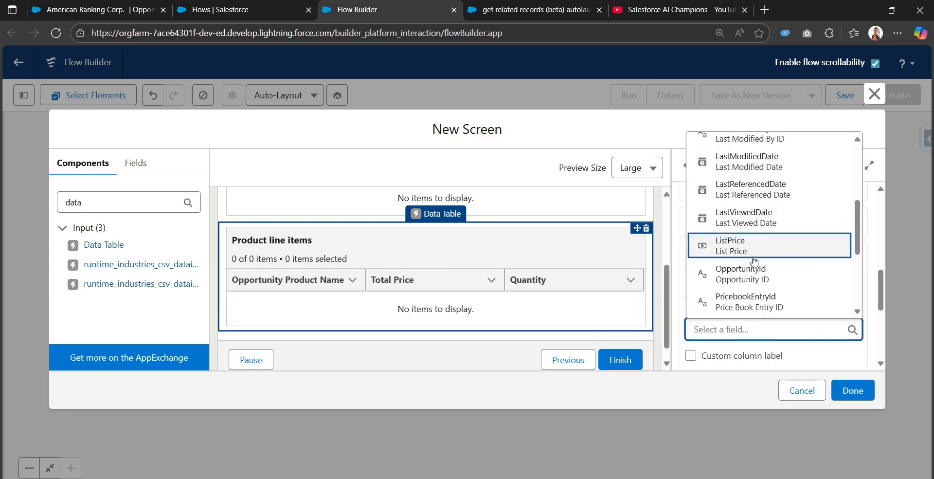
left_click(744, 238)
scroll(803, 292, "down", 3)
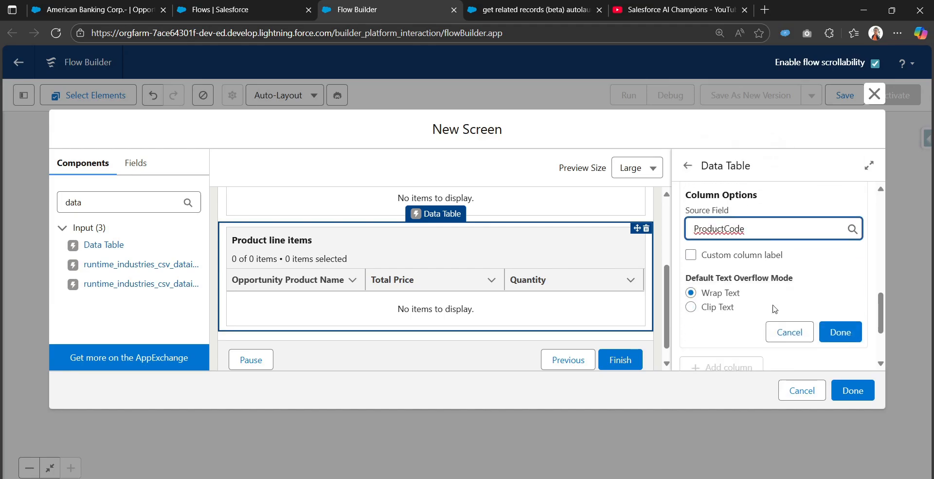
left_click(835, 312)
Check the configured columns of both data tables and complete the new screen element.
scroll(739, 292, "up", 5)
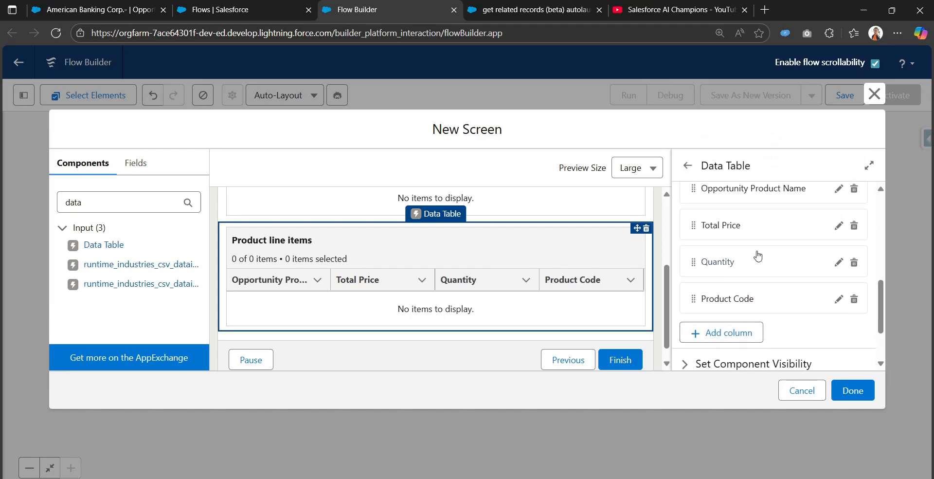
scroll(740, 280, "down", 4)
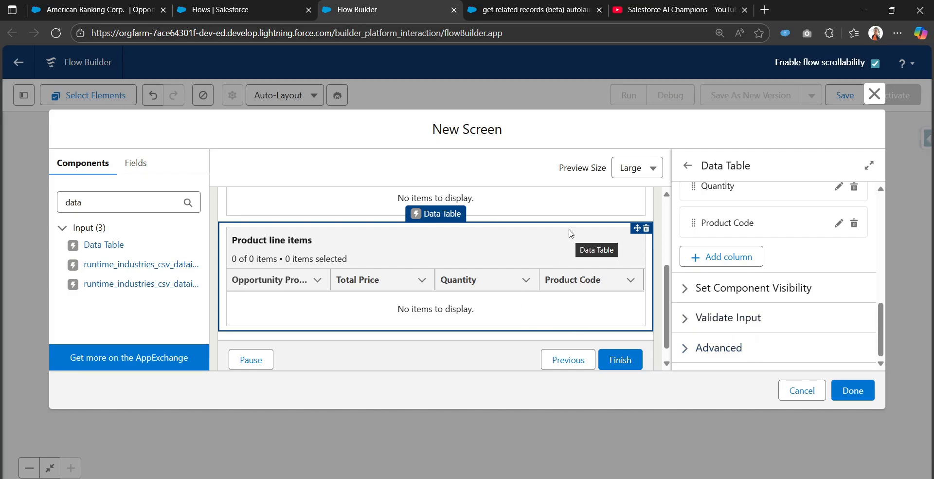
scroll(577, 245, "up", 2)
scroll(580, 246, "up", 2)
left_click(850, 389)
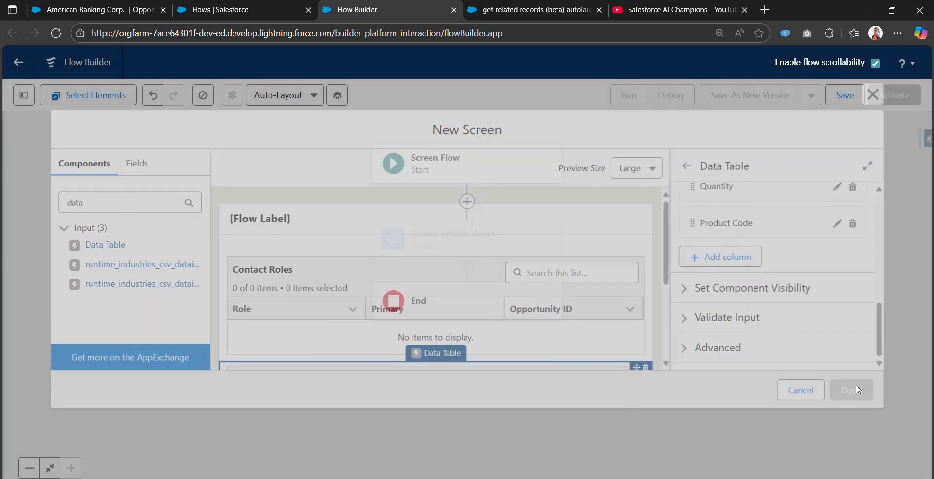
Save the flow with the label "Screen Actions in the Screen flow" and its matching API name.
left_click(852, 95)
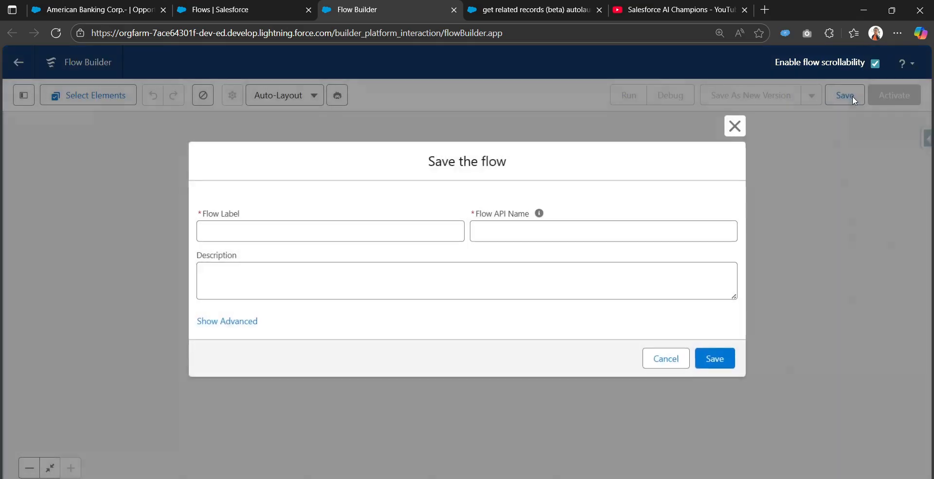
left_click(336, 225)
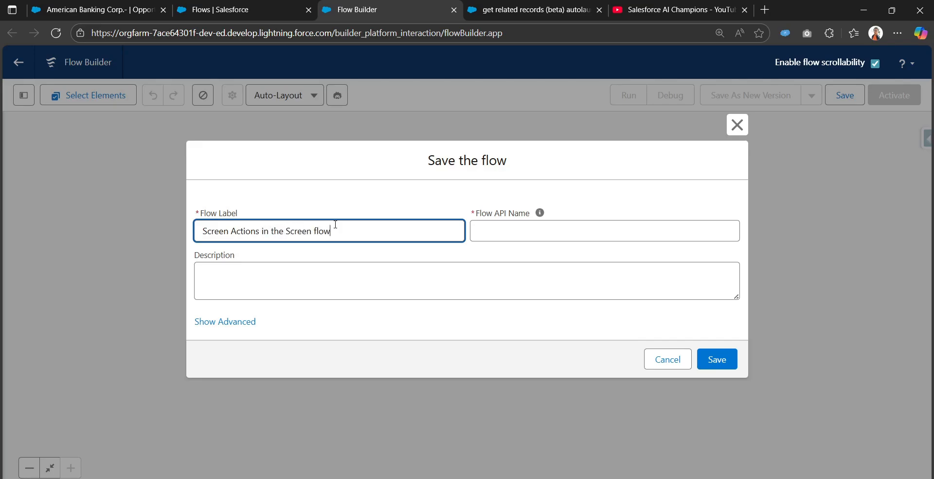
left_click(540, 212)
left_click(717, 359)
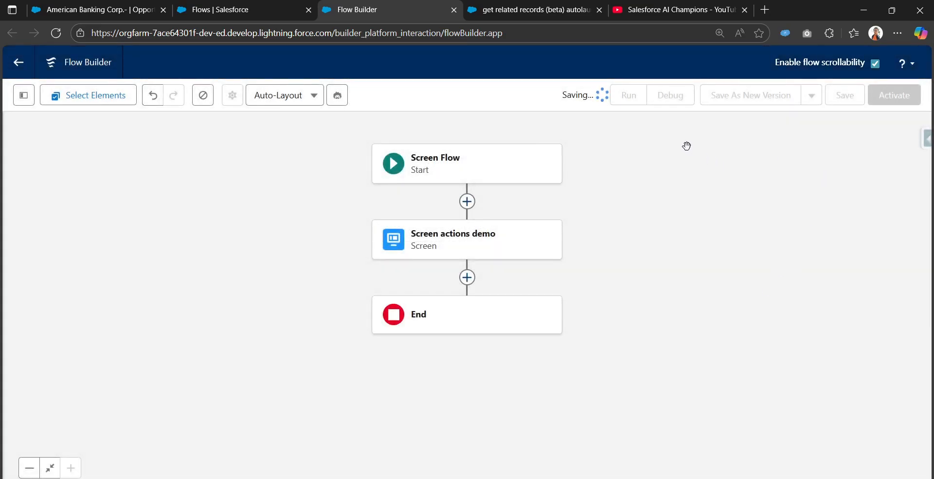
Copy the record ID of the American Banking Corp.- opportunity from its page address.
left_click(83, 17)
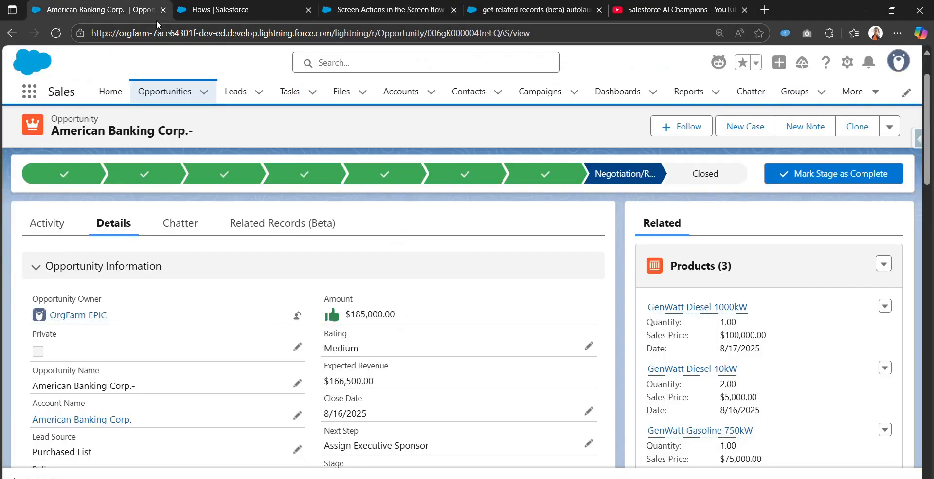
double_click(452, 35)
key("ctrl+c")
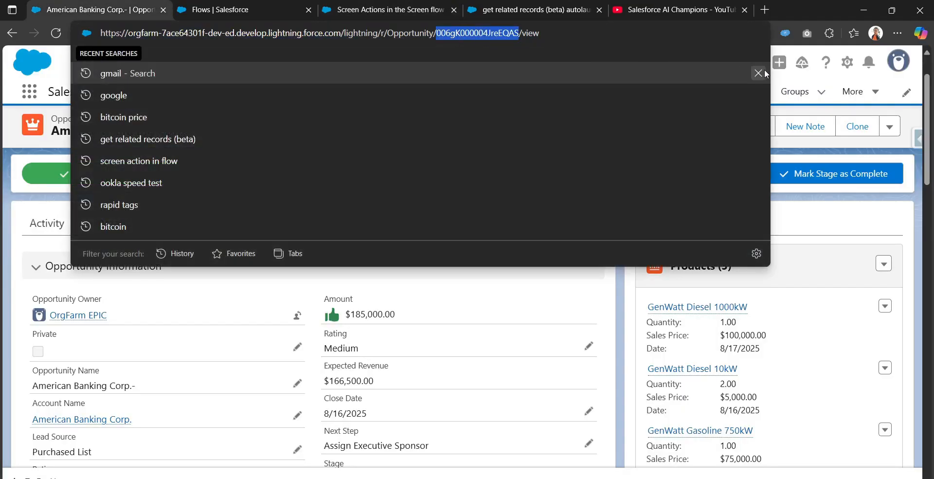
left_click(800, 67)
Debug the Screen Actions in the Screen flow using the copied opportunity ID as the recordId input.
left_click(365, 6)
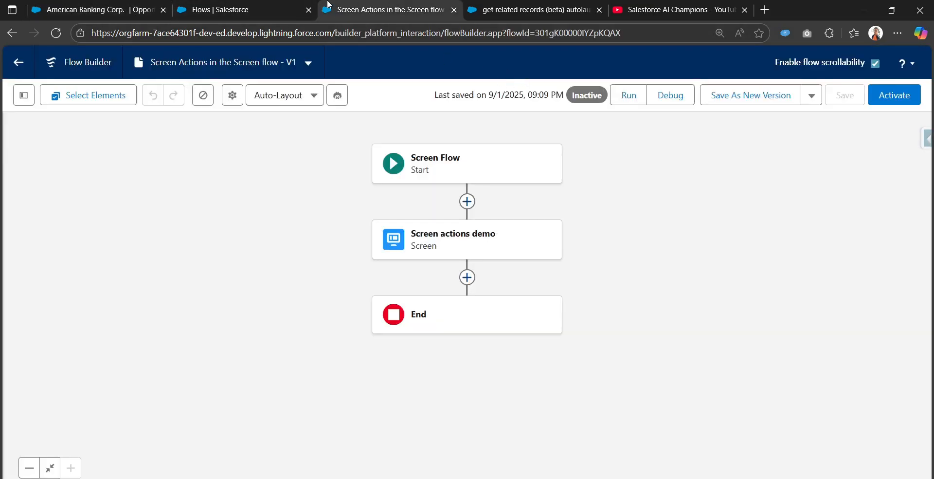
left_click(662, 95)
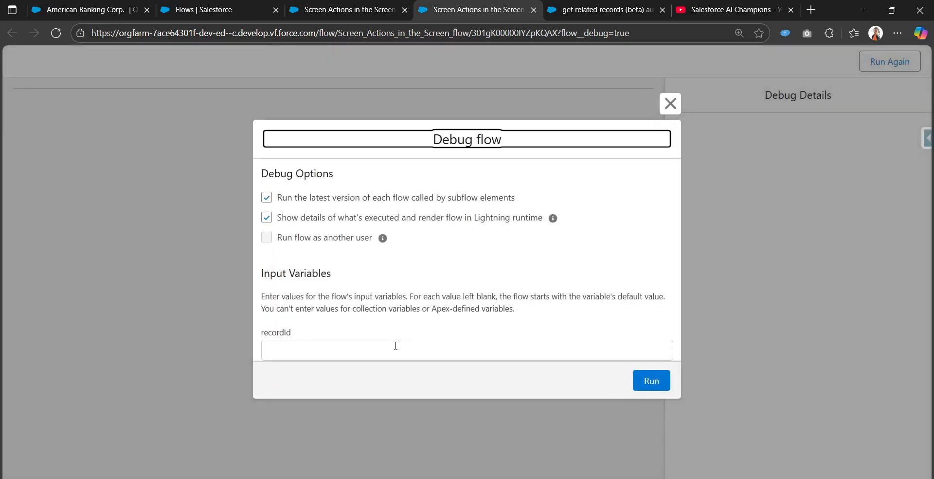
left_click(422, 341)
key("ctrl+v")
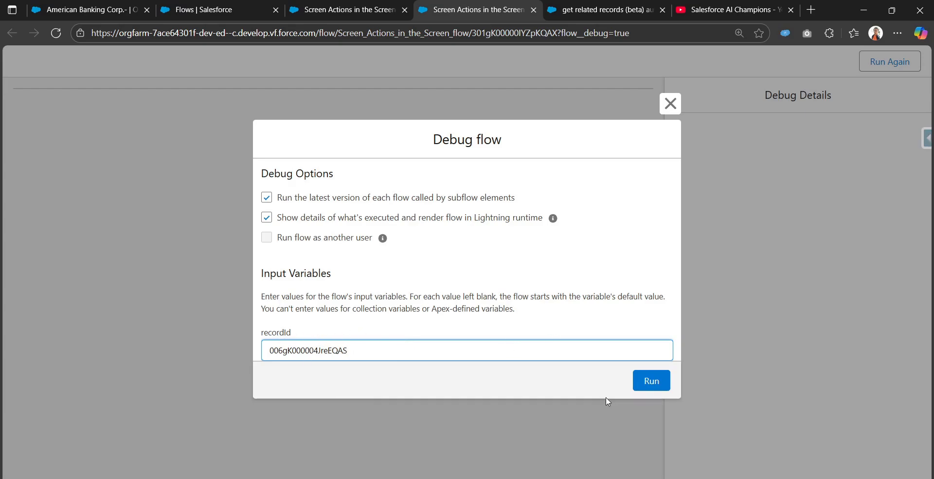
left_click(650, 379)
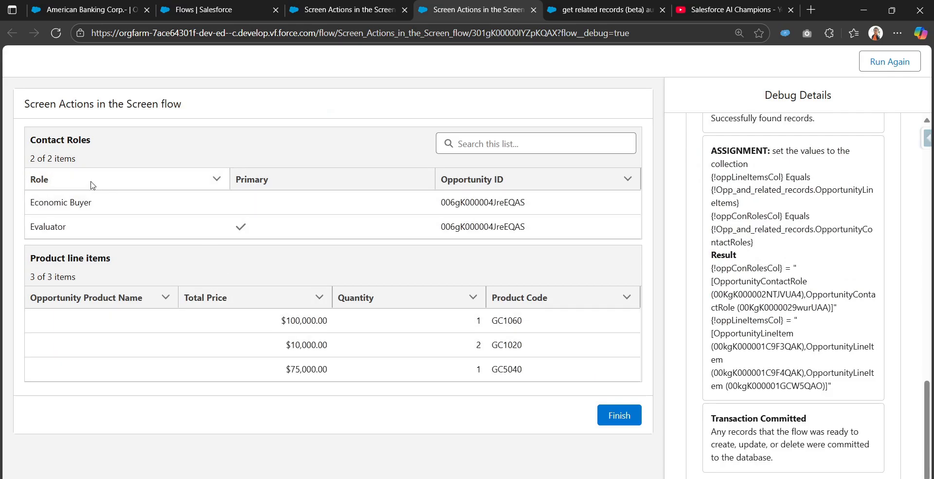
Check the American Banking Corp.- opportunity's related products and contact roles against the debug output, and return to the flow.
left_click(81, 11)
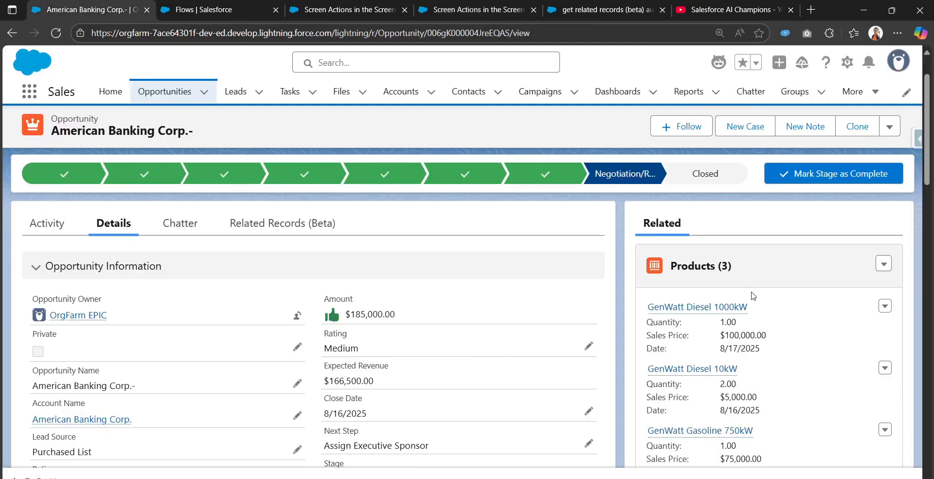
scroll(753, 295, "down", 3)
scroll(698, 347, "up", 3)
scroll(690, 279, "down", 2)
scroll(716, 252, "down", 6)
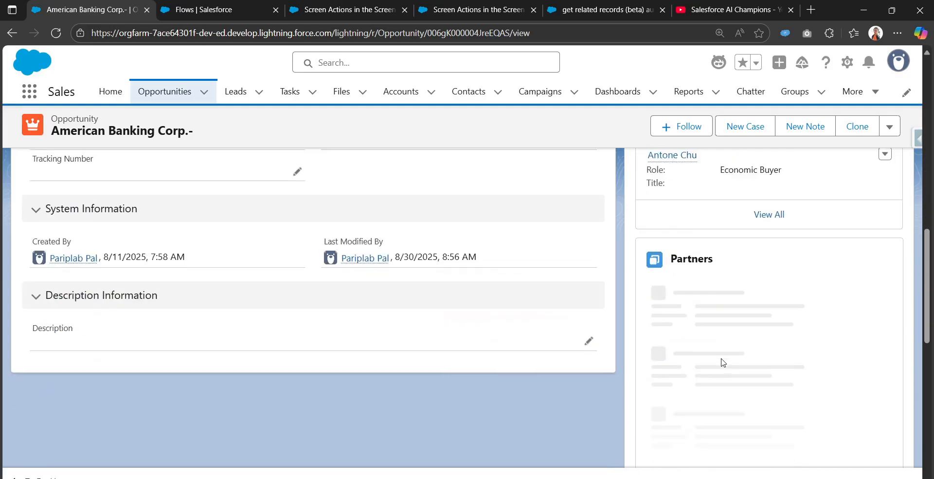
scroll(710, 230, "up", 2)
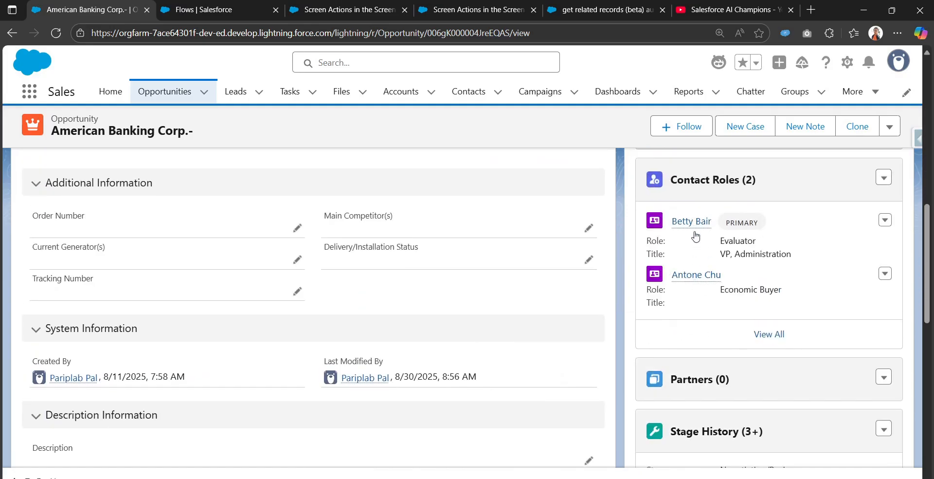
mouse_move(696, 275)
left_click(344, 11)
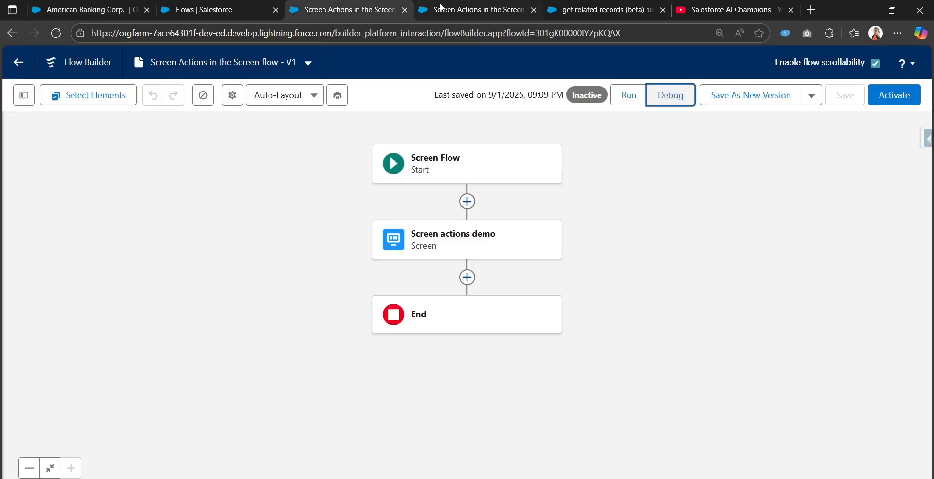
Review the debug output and the screen action configured in the Screen actions demo element, closing the element without changes.
left_click(443, 8)
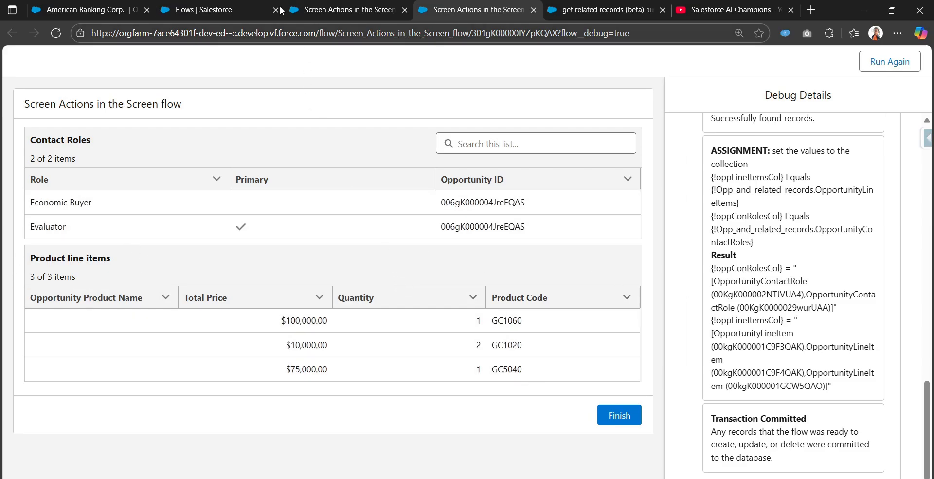
left_click(336, 10)
double_click(497, 251)
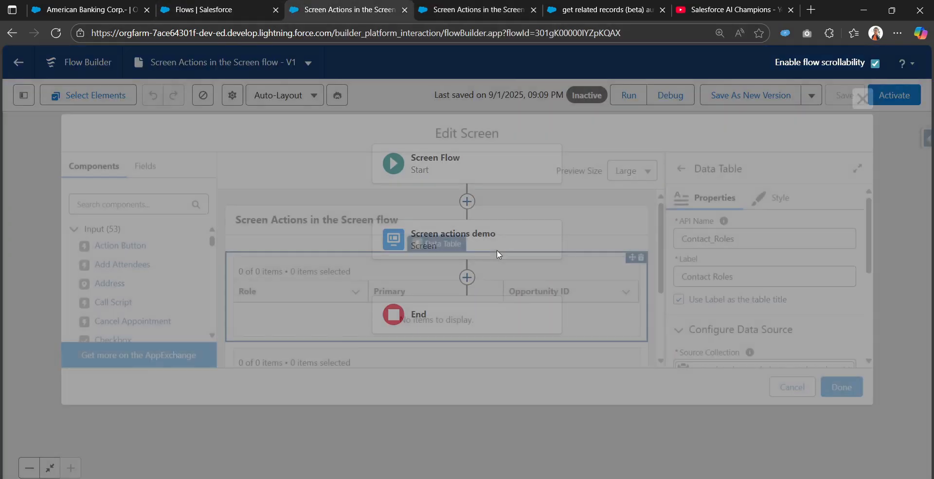
scroll(732, 341, "down", 3)
scroll(739, 331, "up", 3)
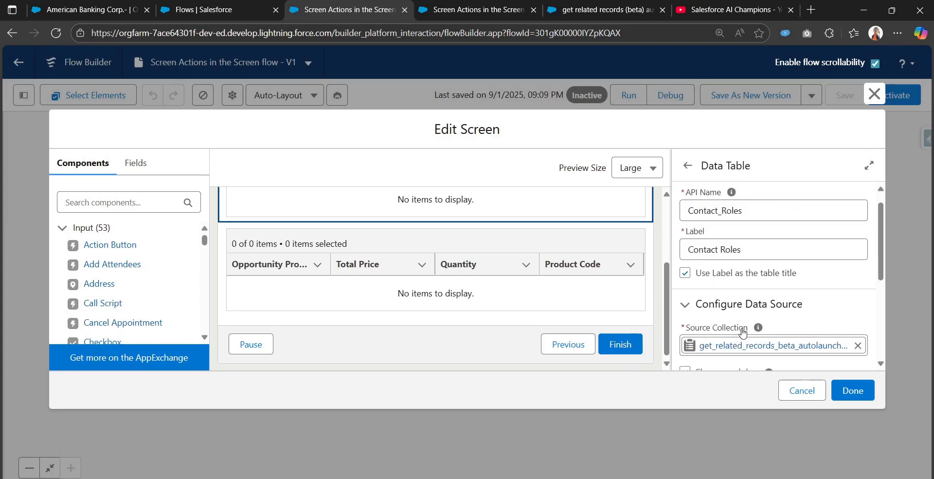
scroll(530, 240, "up", 3)
left_click(497, 238)
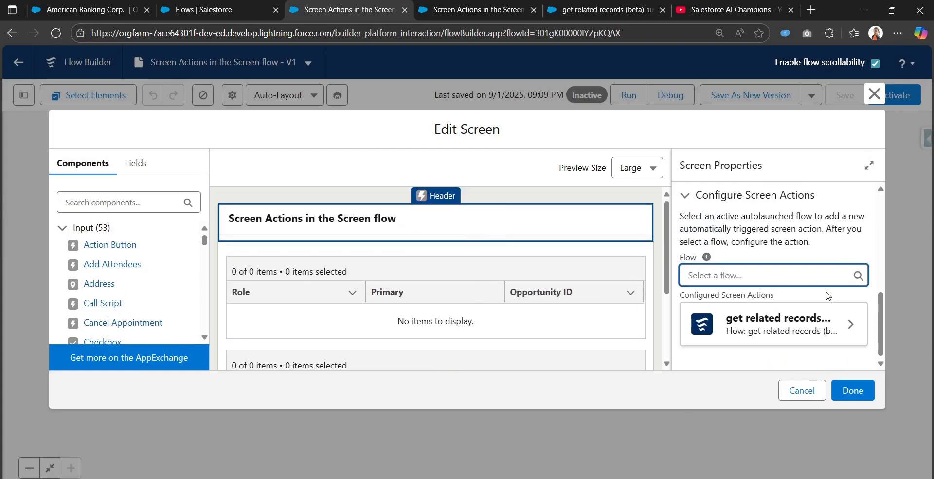
left_click(801, 390)
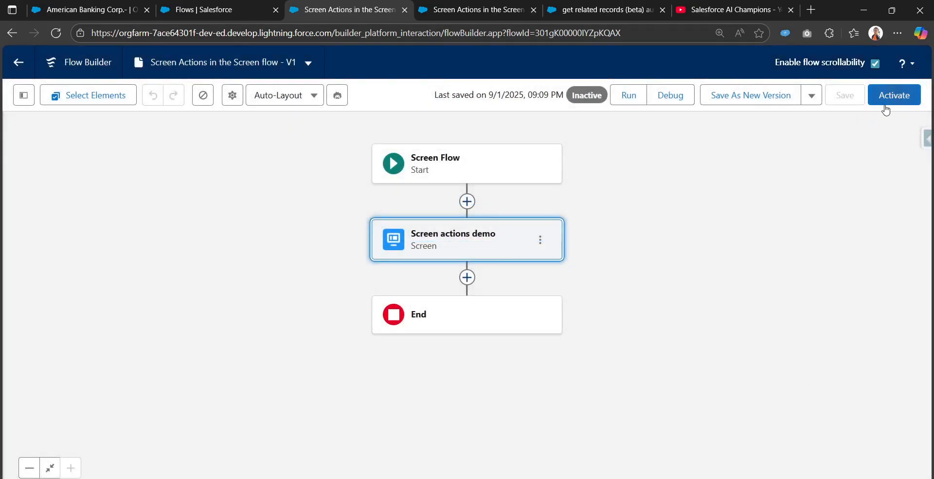
Activate the flow, and open the American Banking Corp.- opportunity's record page for editing in Lightning App Builder.
left_click(886, 108)
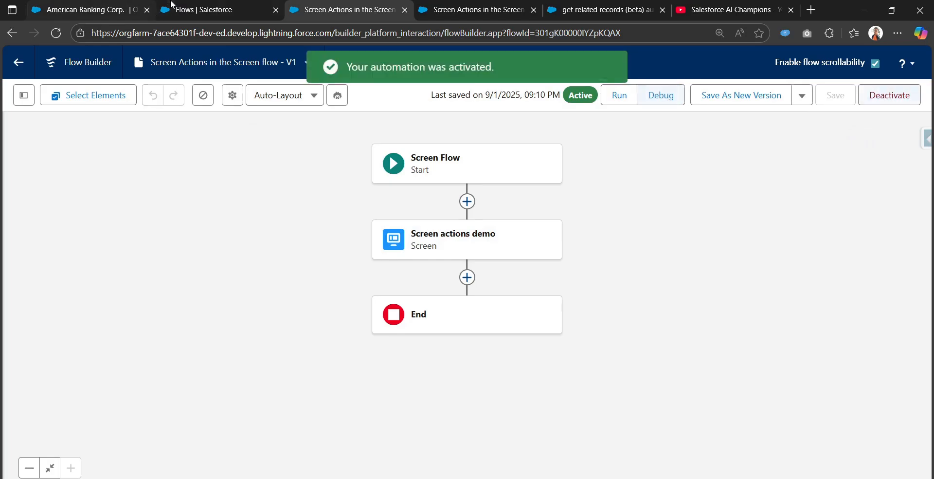
left_click(185, 9)
left_click(86, 6)
scroll(252, 239, "up", 15)
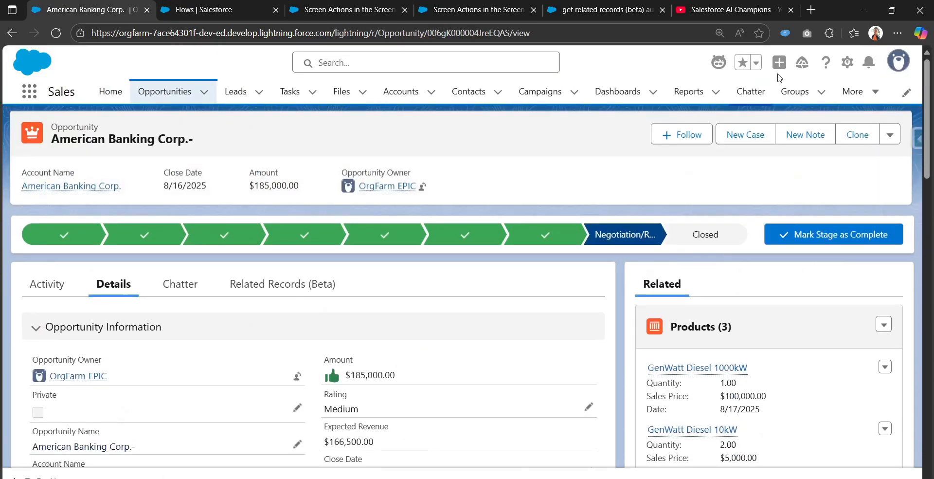
left_click(846, 62)
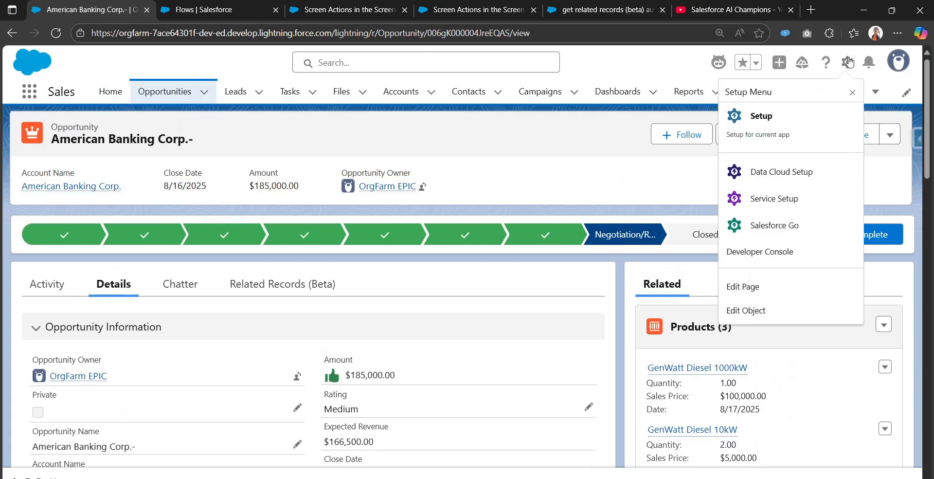
left_click(753, 290)
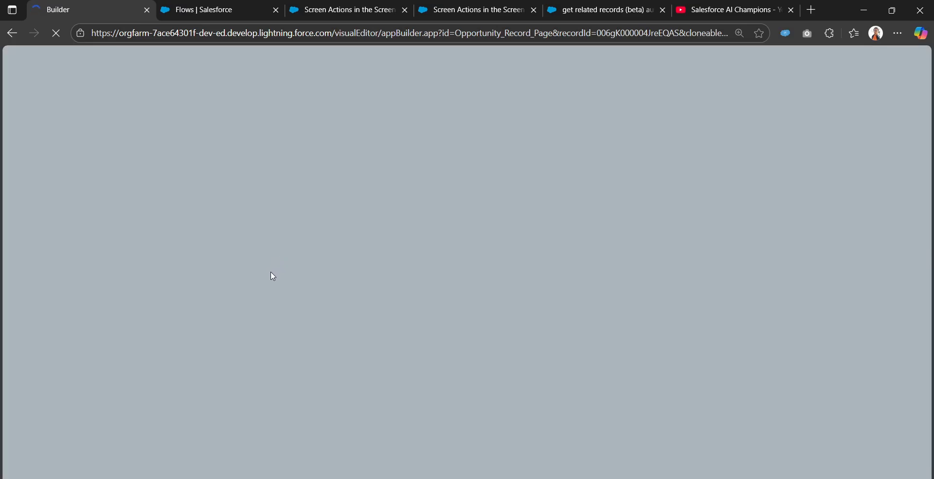
Check the recordId variable's input availability in the flow, and return to the Opportunity Record Page to select its Tabs component.
left_click(360, 6)
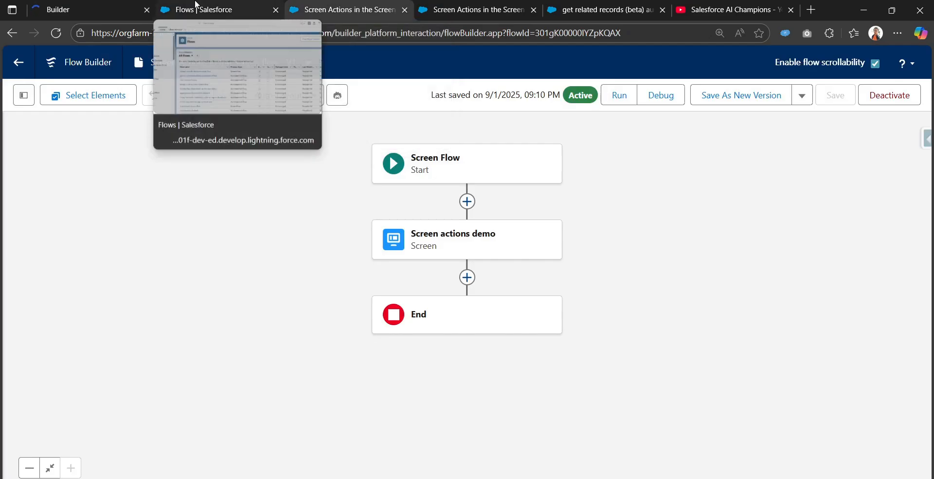
left_click(24, 100)
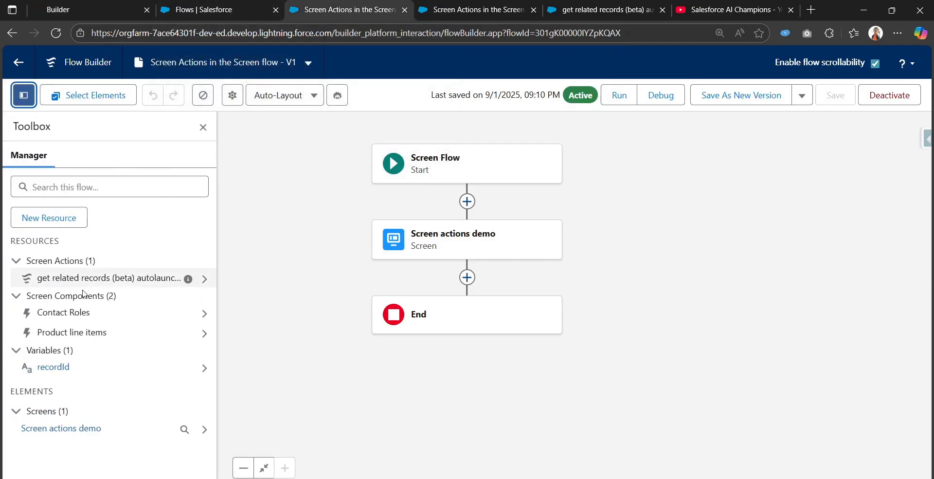
left_click(67, 369)
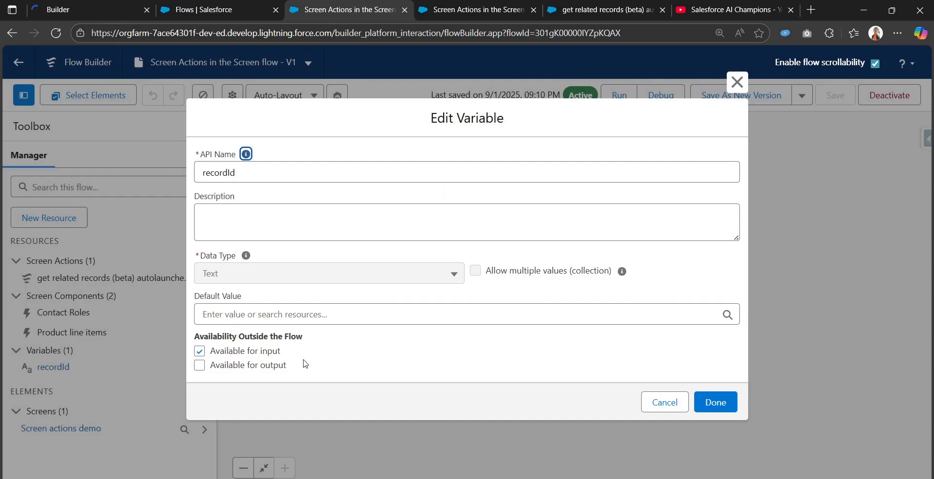
left_click(674, 411)
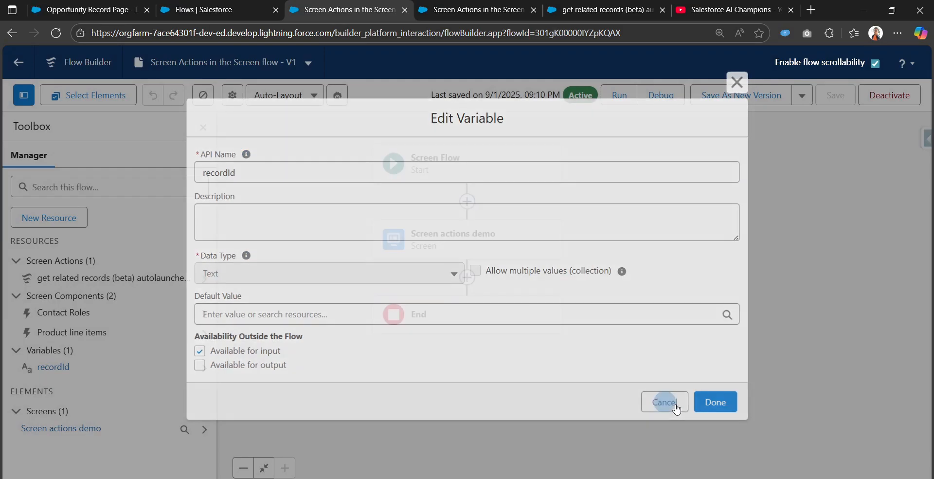
left_click(101, 7)
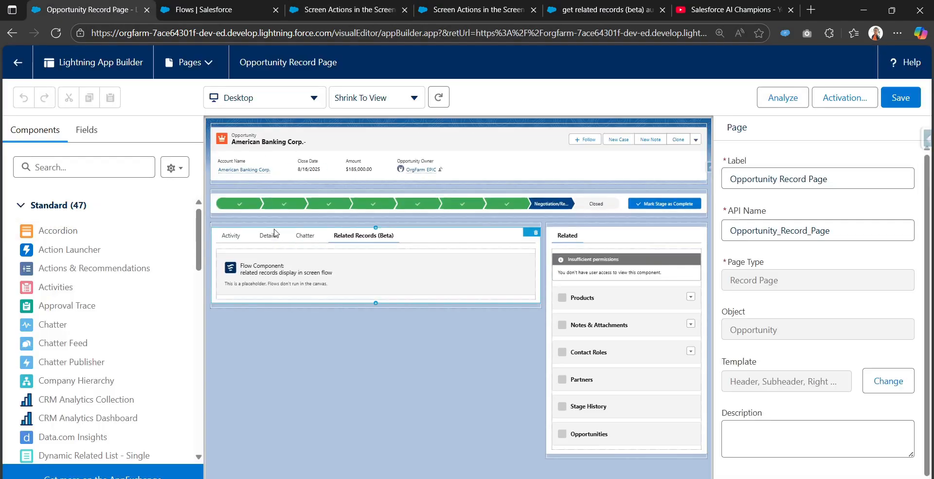
left_click(310, 237)
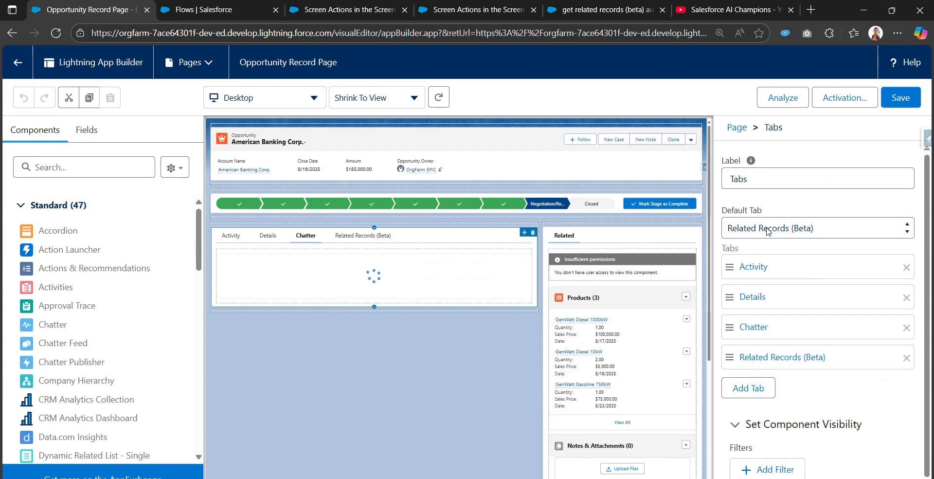
left_click(742, 387)
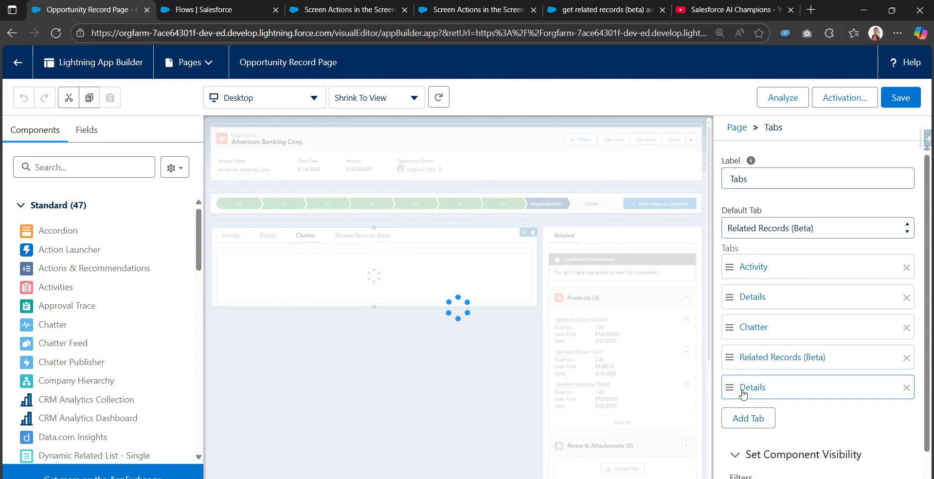
left_click(741, 390)
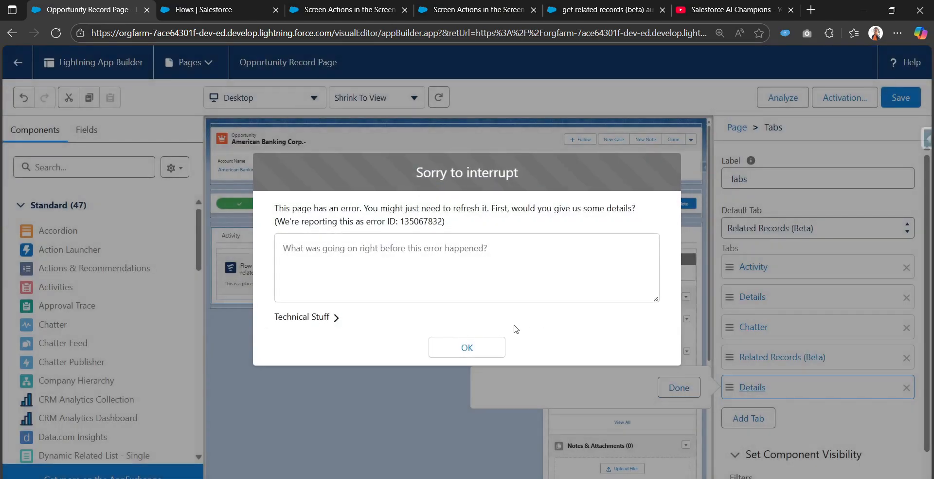
left_click(468, 348)
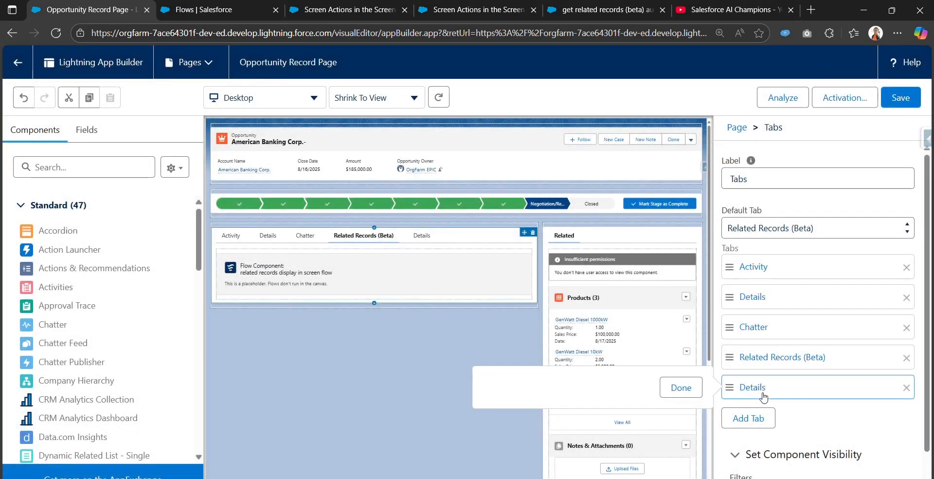
left_click(908, 388)
left_click(909, 388)
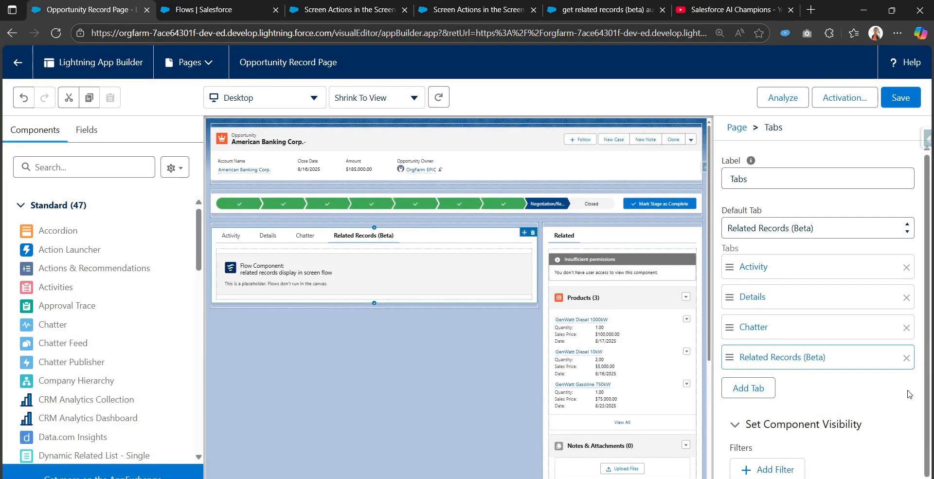
Add a tab to the Tabs component with the custom label "Screen Actions Tab".
left_click(758, 387)
left_click(593, 403)
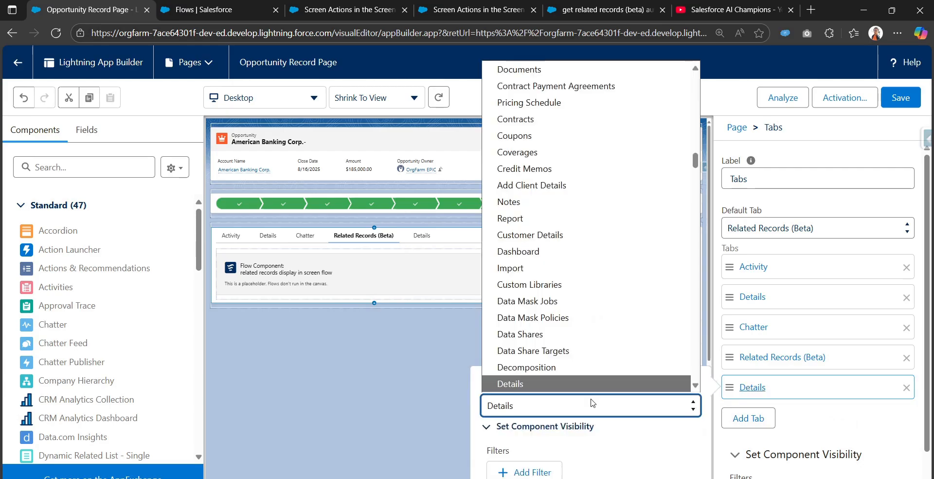
scroll(592, 384, "up", 10)
scroll(570, 195, "up", 10)
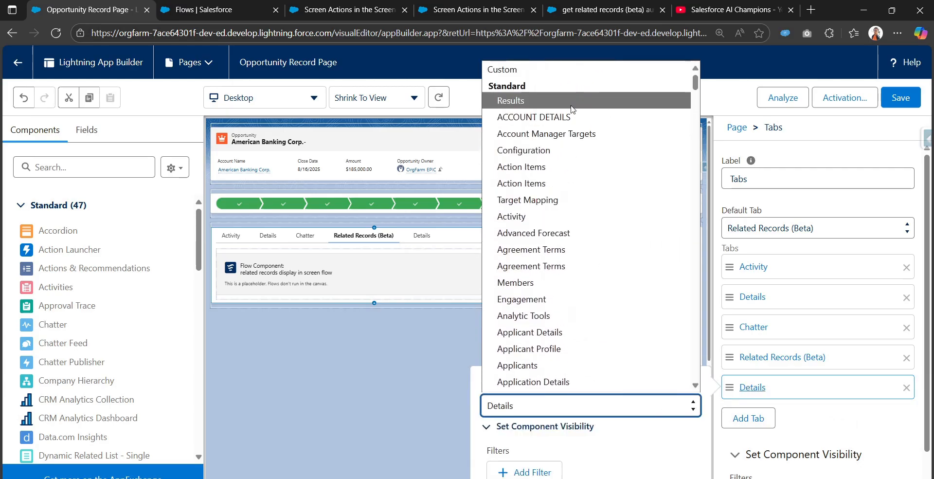
left_click(516, 71)
scroll(557, 262, "down", 2)
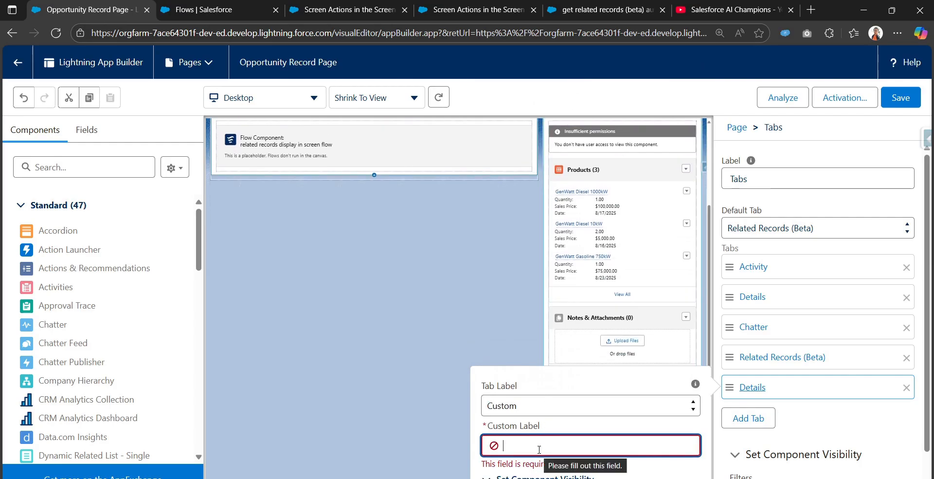
left_click(539, 449)
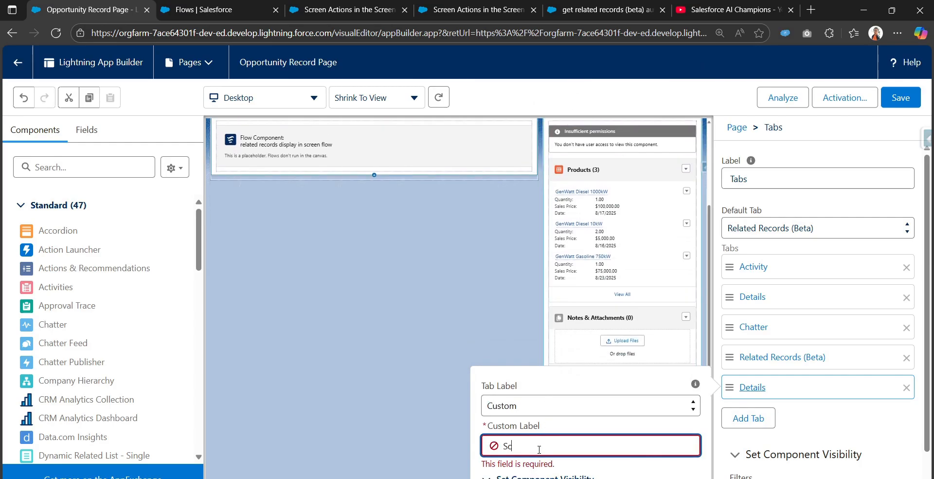
type("Screen Actions Tab")
left_click(623, 386)
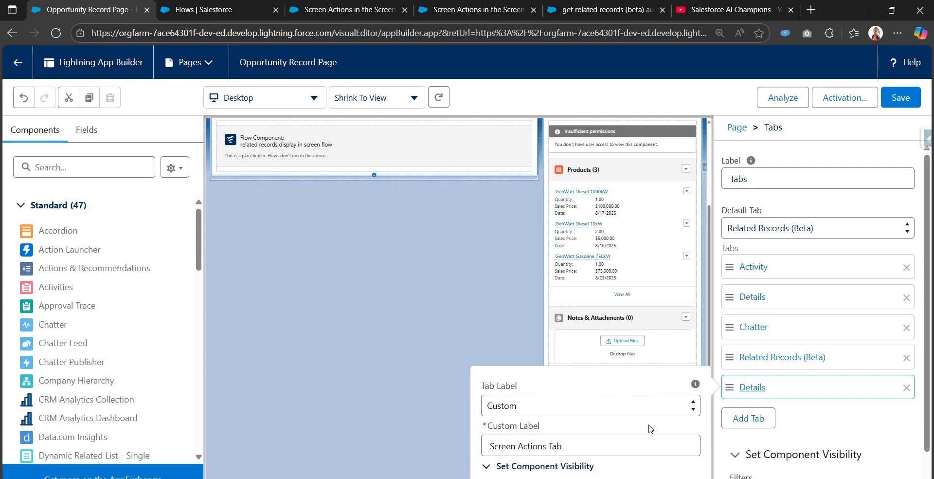
key("ctrl+minus")
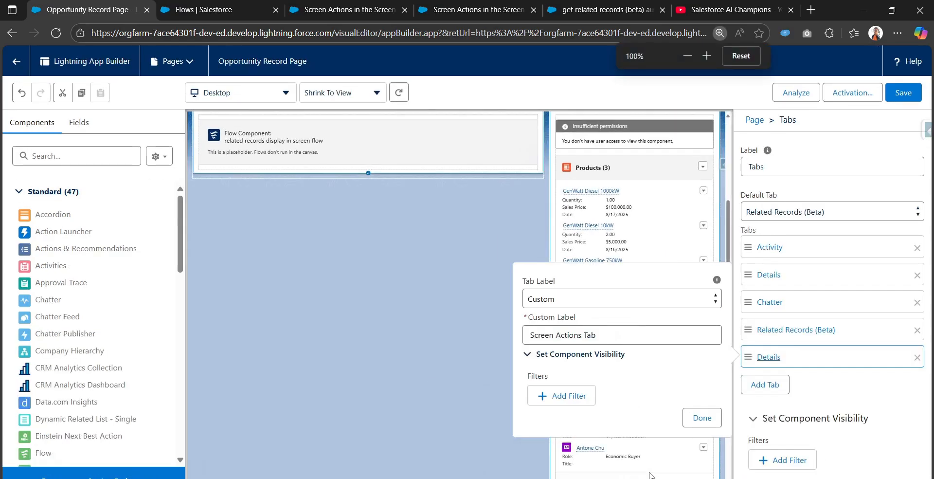
left_click(707, 424)
scroll(693, 402, "up", 3)
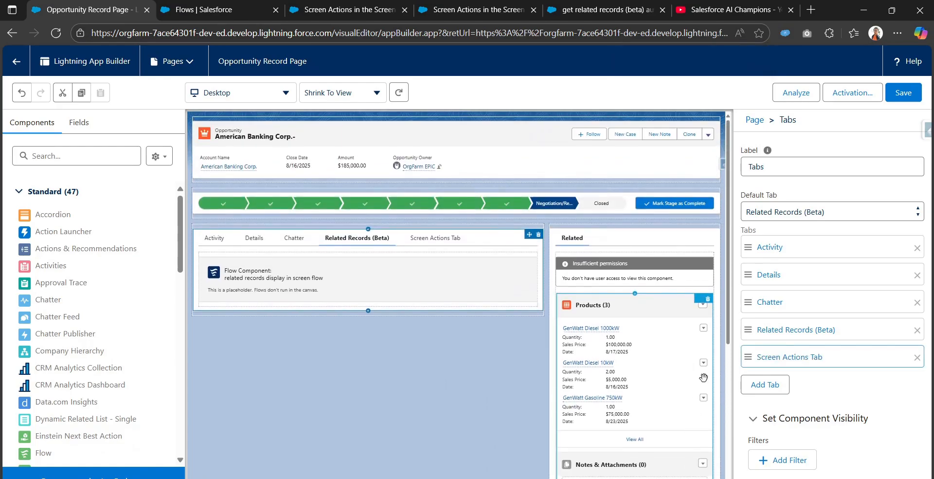
Find the standard Flow component and place it inside the empty Screen Actions Tab.
left_click(431, 239)
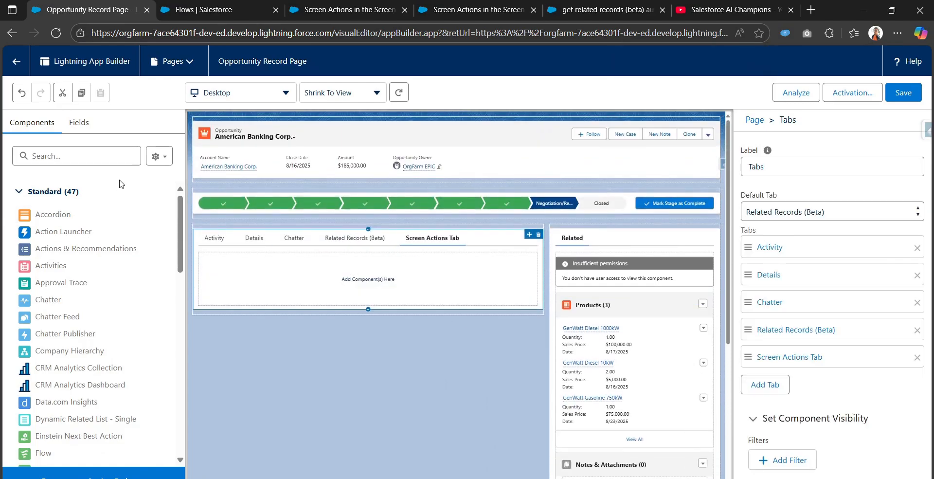
left_click(100, 156)
type("flow")
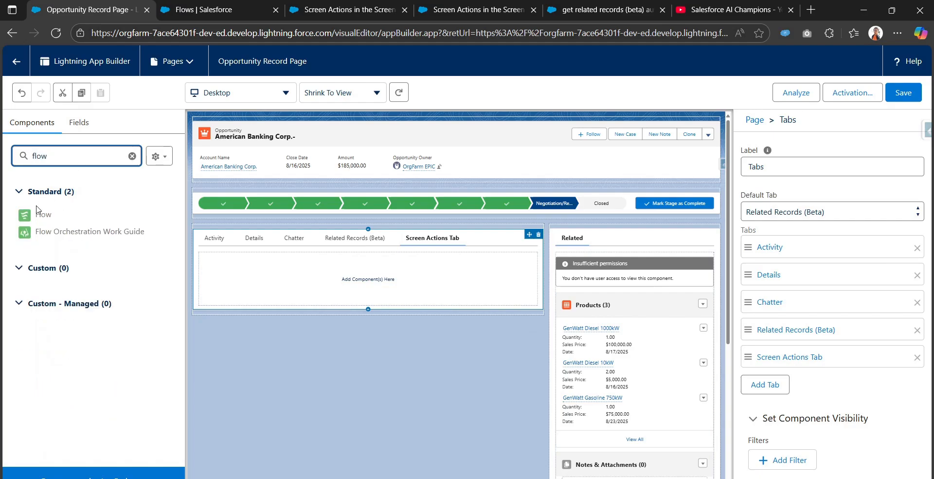
left_click_drag(38, 210, 371, 268)
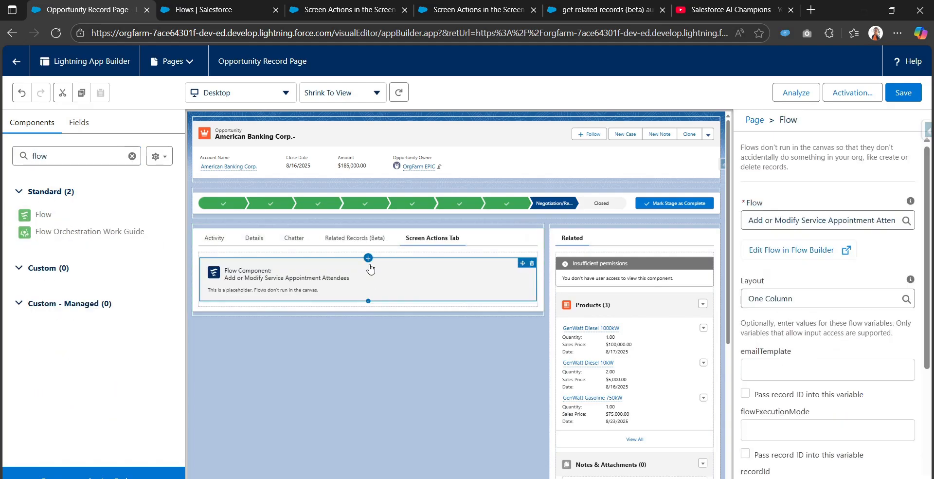
key("ctrl+plus")
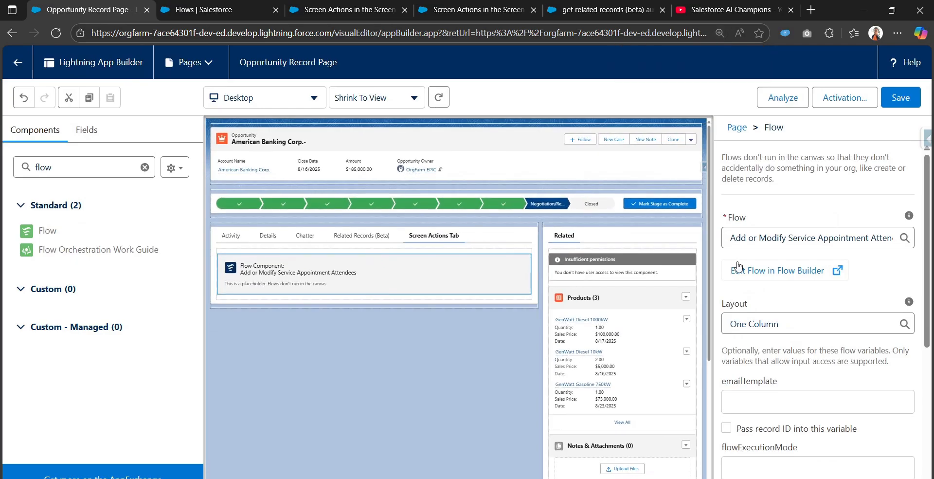
Set the Flow component to run "Screen Actions in the Screen flow", checking the flow's name in the open flow pages.
left_click(764, 243)
key("BackSpace")
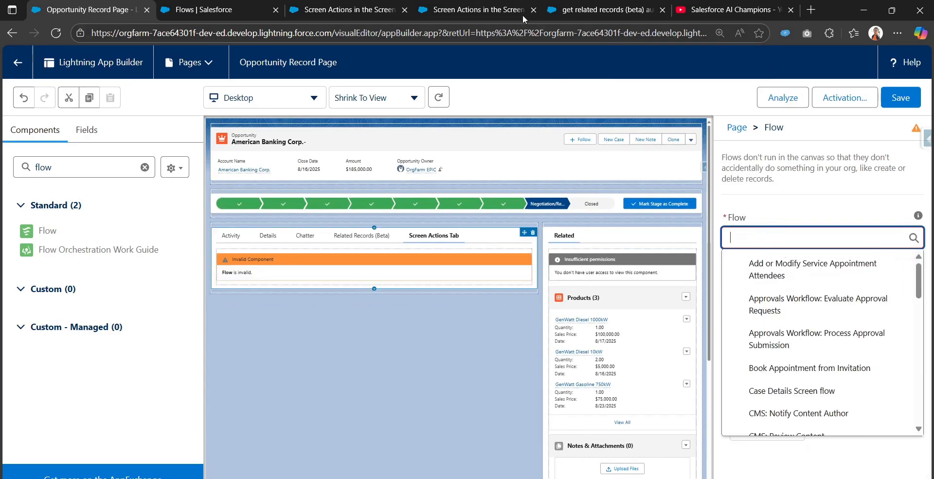
left_click(475, 9)
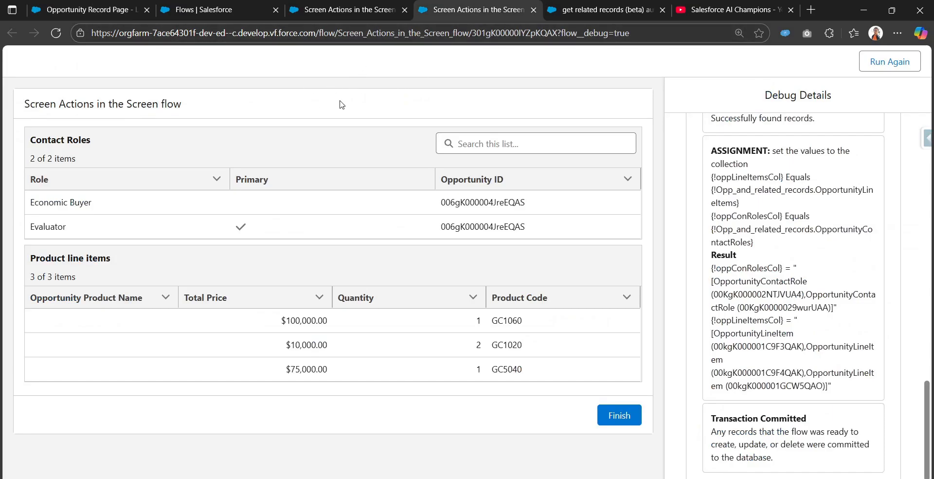
left_click(380, 9)
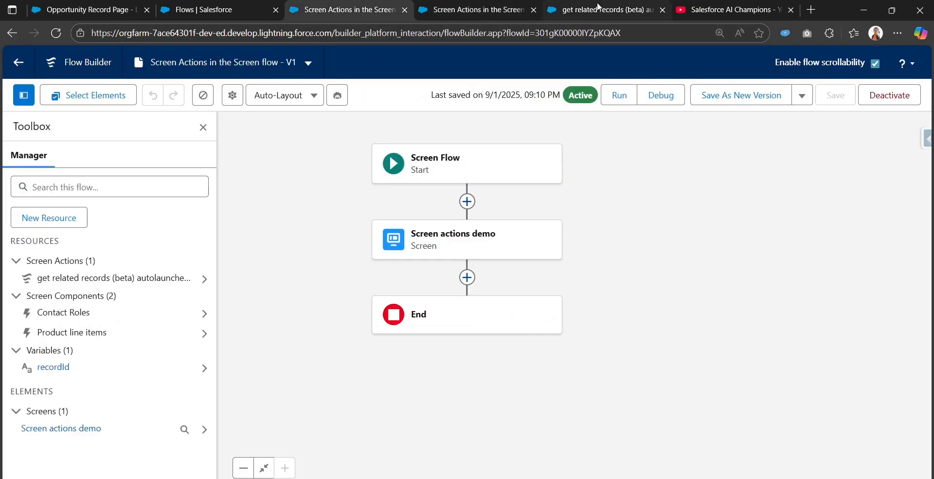
left_click(584, 9)
left_click(516, 7)
left_click(236, 7)
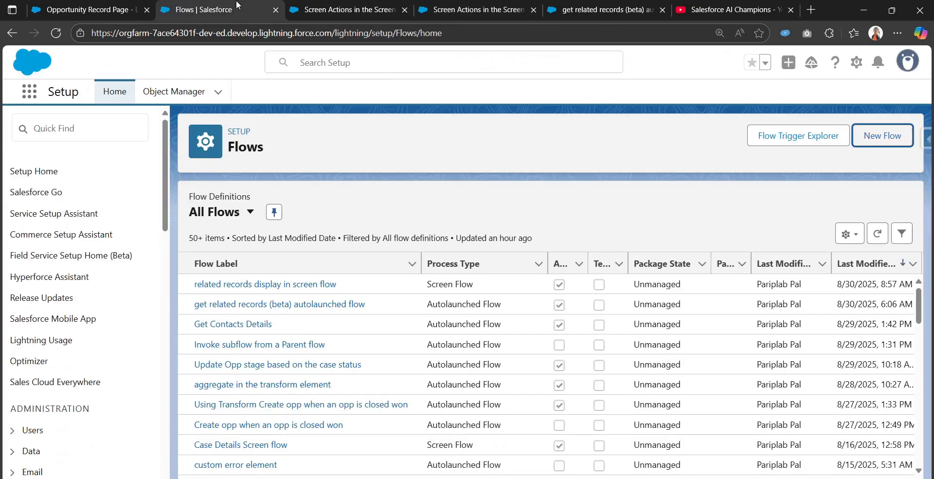
left_click(100, 6)
type("scre")
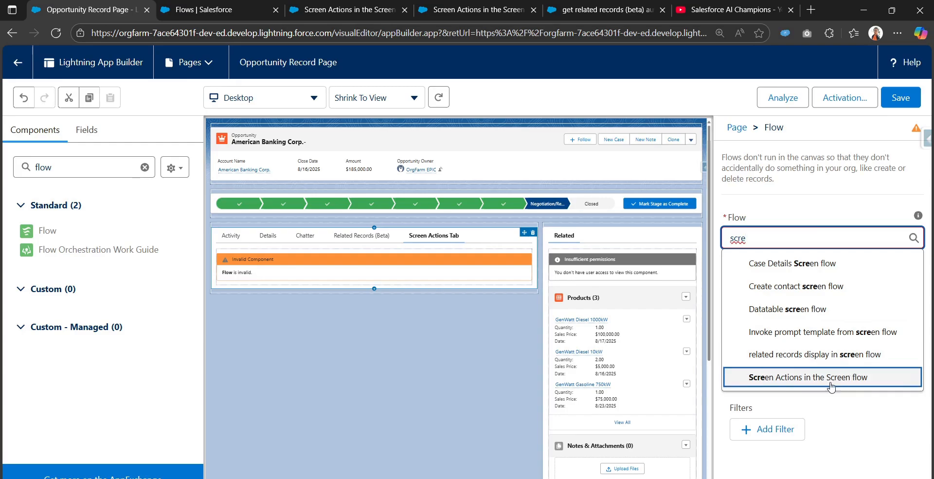
left_click(797, 380)
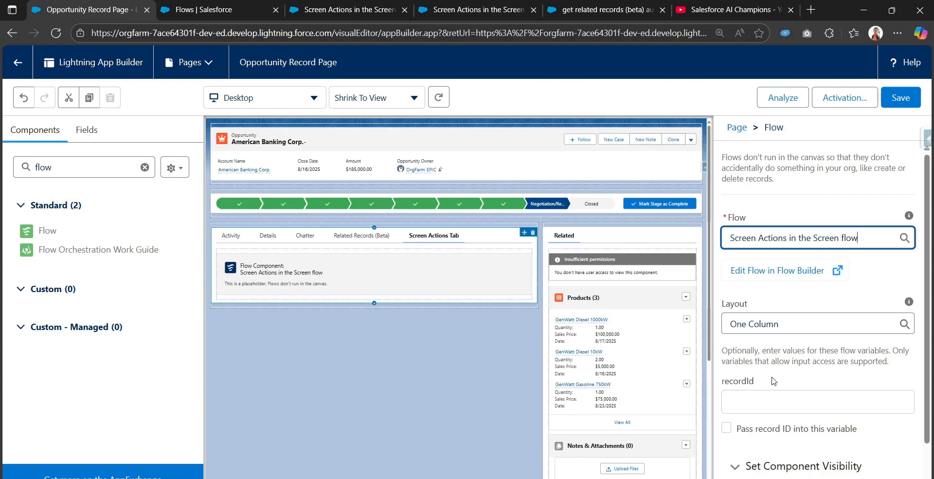
Pass the record ID into the flow's recordId variable and save the Opportunity Record Page despite the missing required field.
scroll(737, 424, "down", 1)
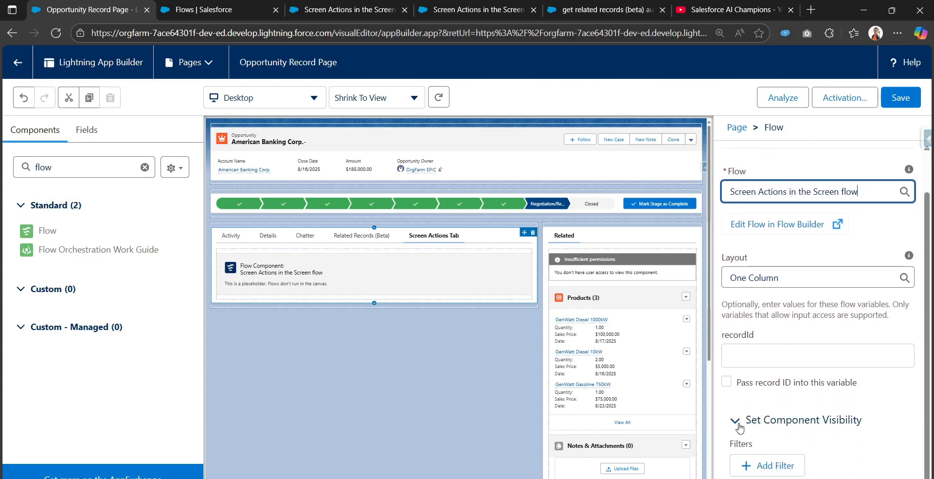
left_click(726, 383)
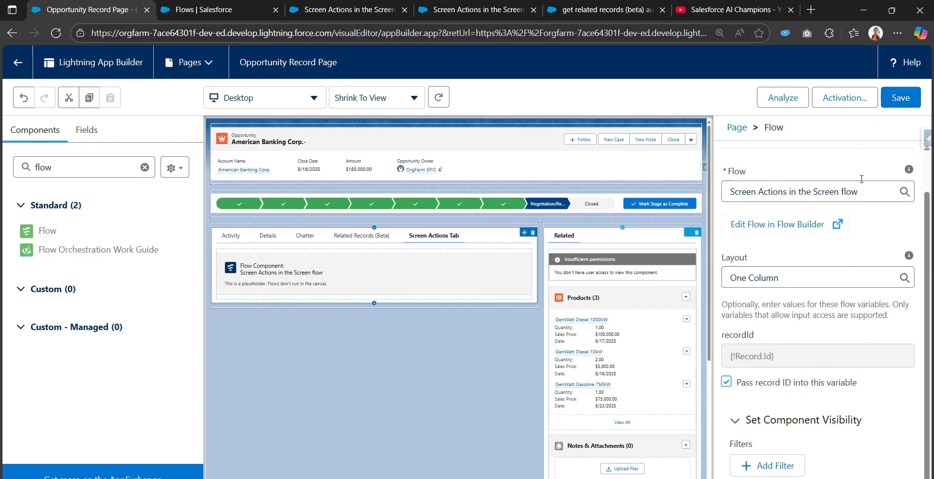
left_click(901, 99)
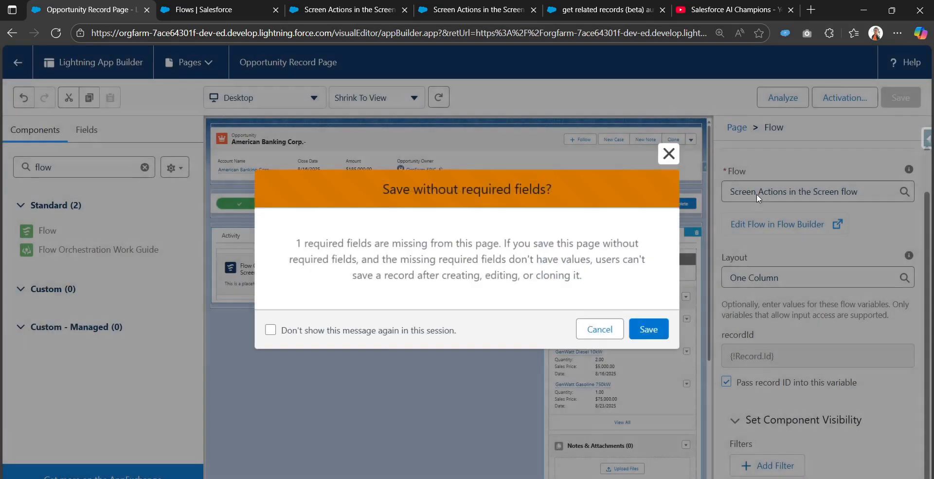
left_click(651, 330)
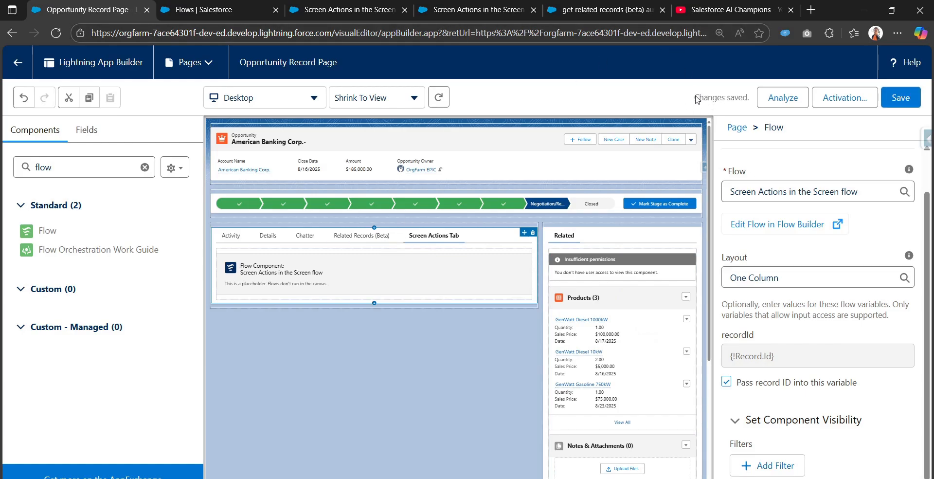
Return to the American Banking Corp.- opportunity and examine the Contact Roles and Product line items tables in the Screen Actions Tab.
left_click(18, 62)
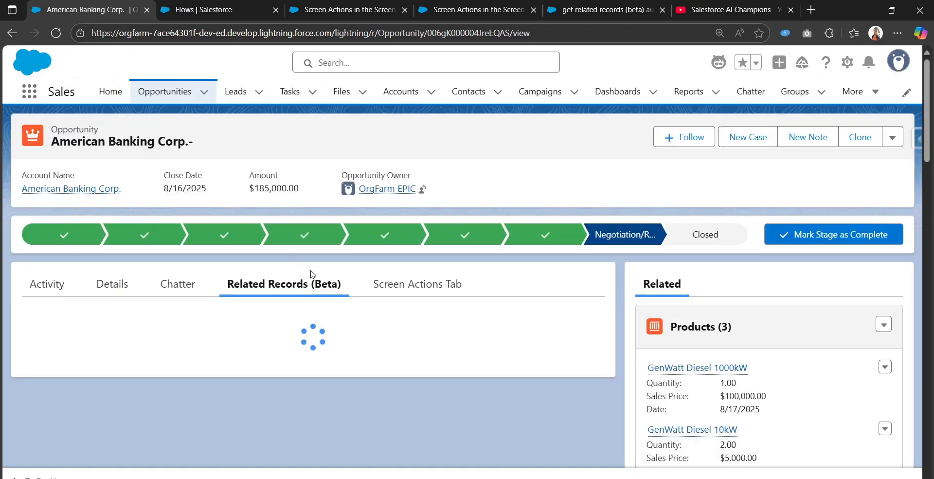
left_click(368, 287)
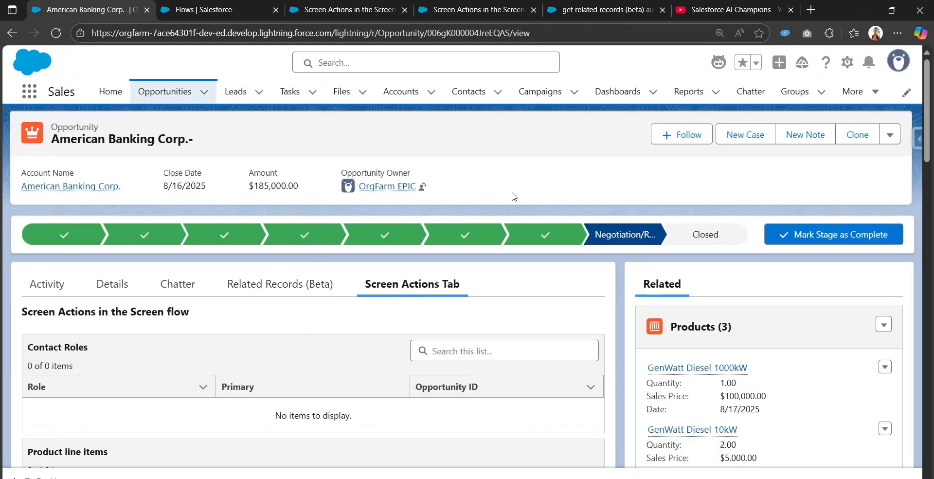
scroll(513, 194, "down", 3)
scroll(319, 259, "down", 2)
scroll(319, 259, "up", 3)
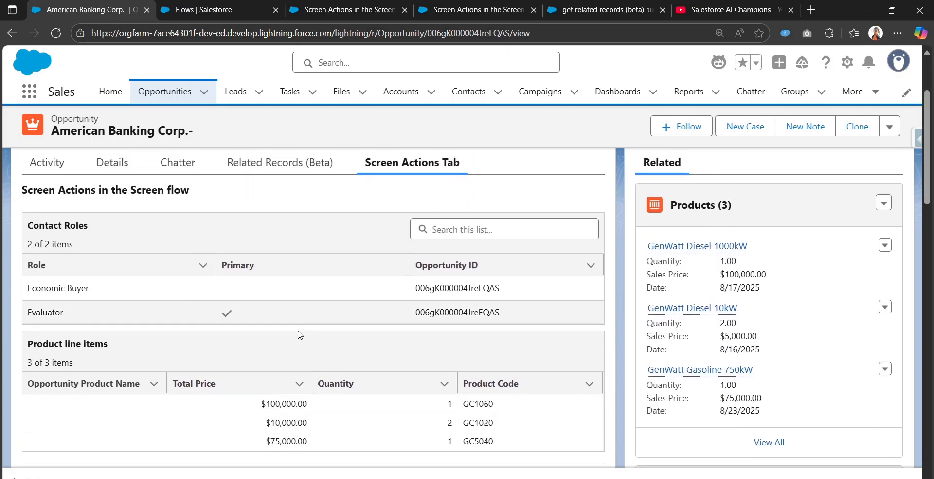
scroll(317, 405, "up", 3)
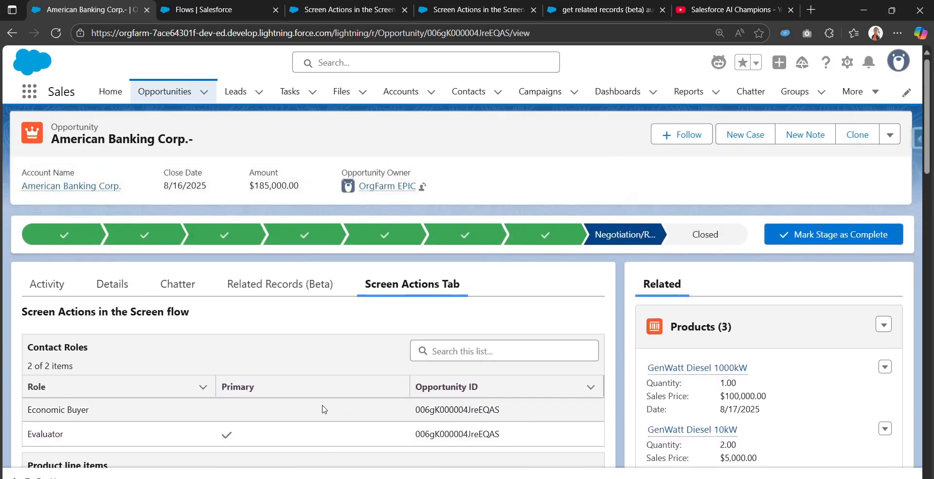
scroll(167, 415, "down", 5)
scroll(179, 426, "up", 2)
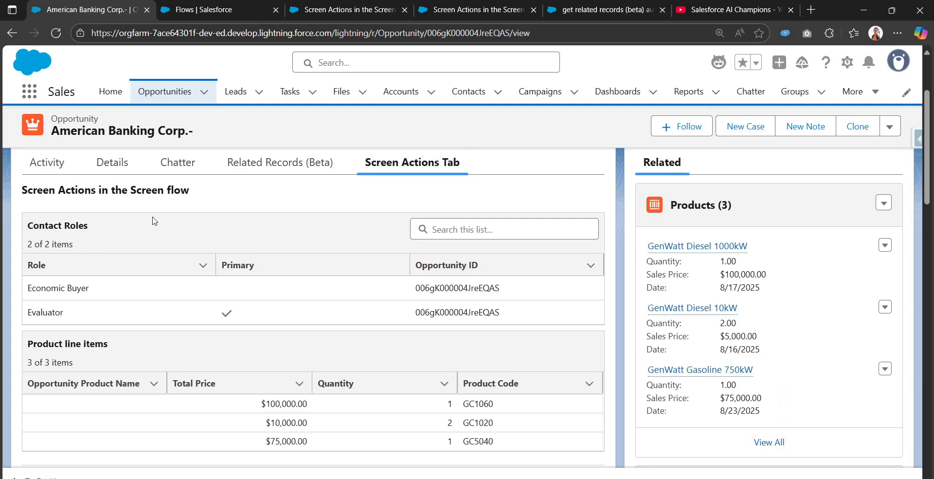
triple_click(114, 348)
scroll(356, 395, "down", 1)
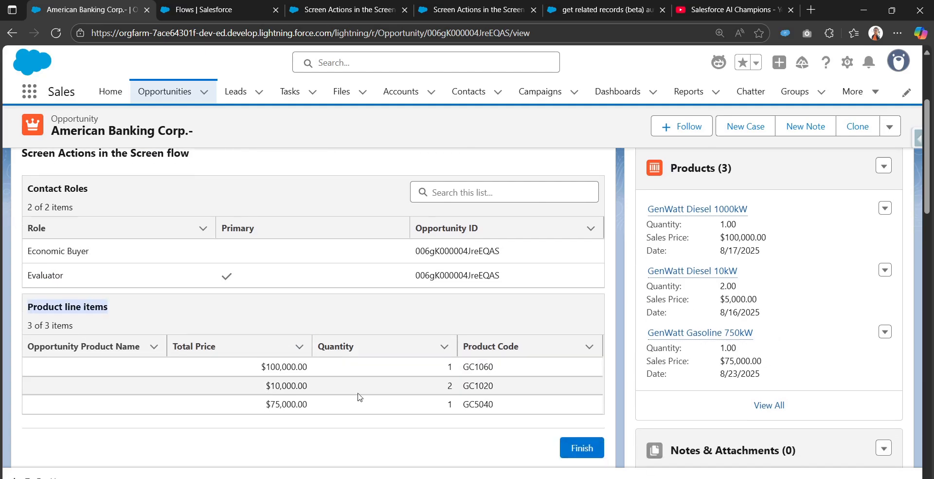
scroll(462, 413, "up", 5)
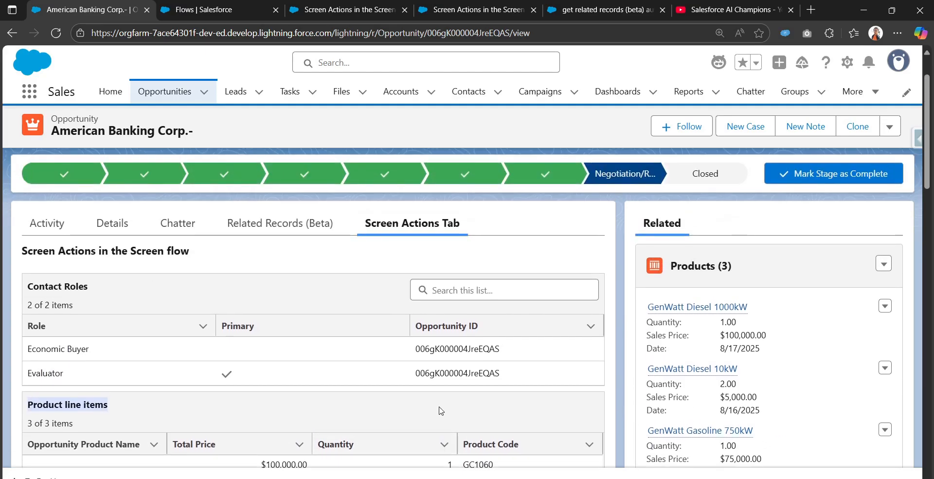
Return to the screen flow in Flow Builder and review the Configure Screen Actions section of the Screen actions demo element.
left_click(361, 11)
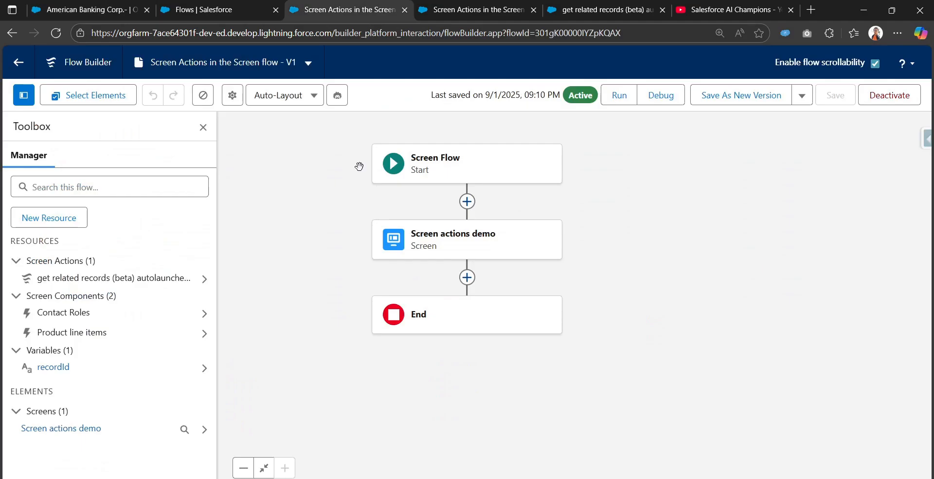
double_click(477, 240)
scroll(736, 333, "up", 3)
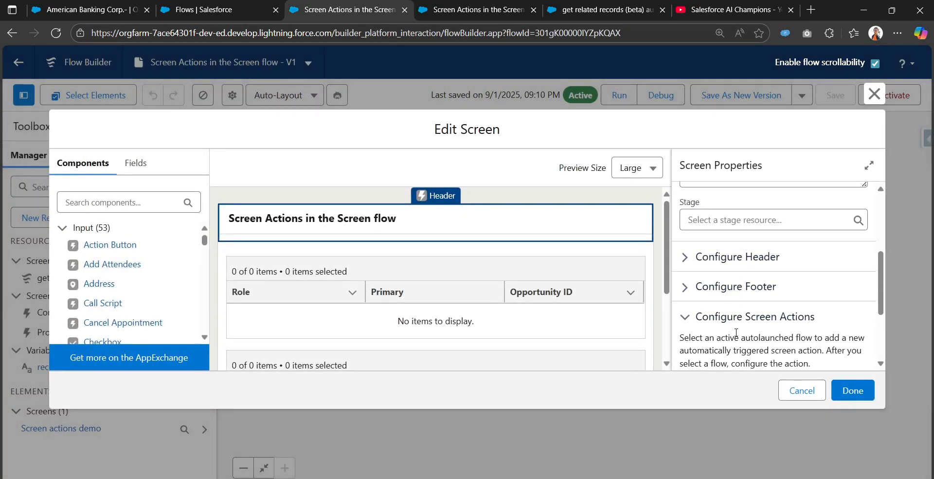
scroll(735, 332, "down", 1)
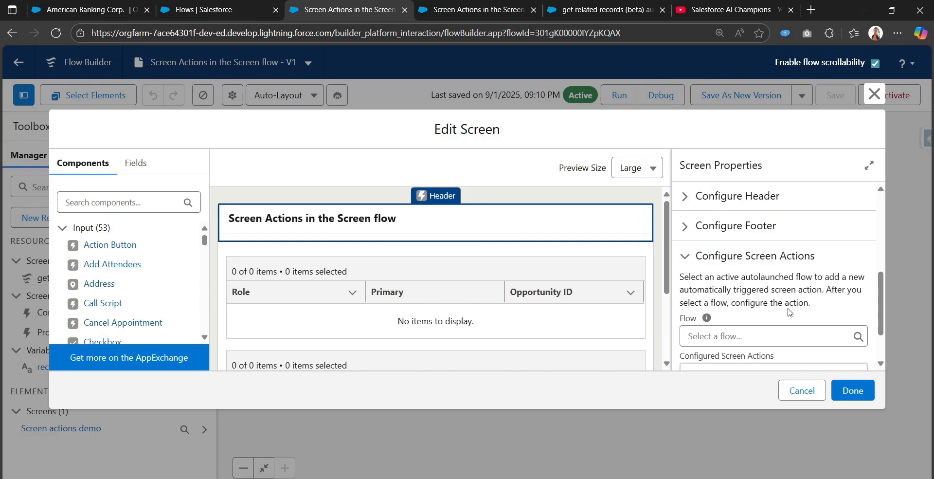